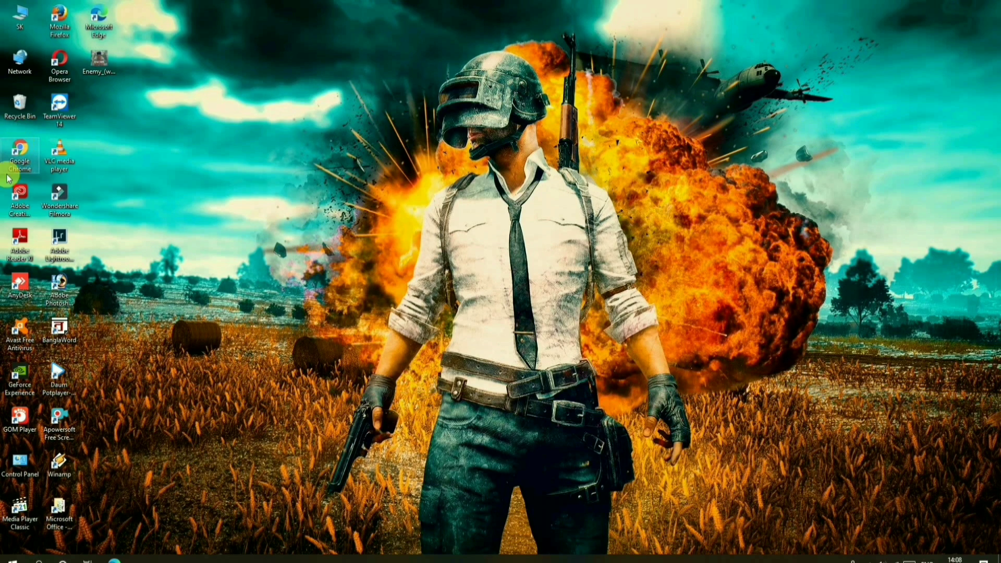
Open Google Chrome, search Google for fotor.com and go to the Fotor online photo editor site
left_click(19, 157)
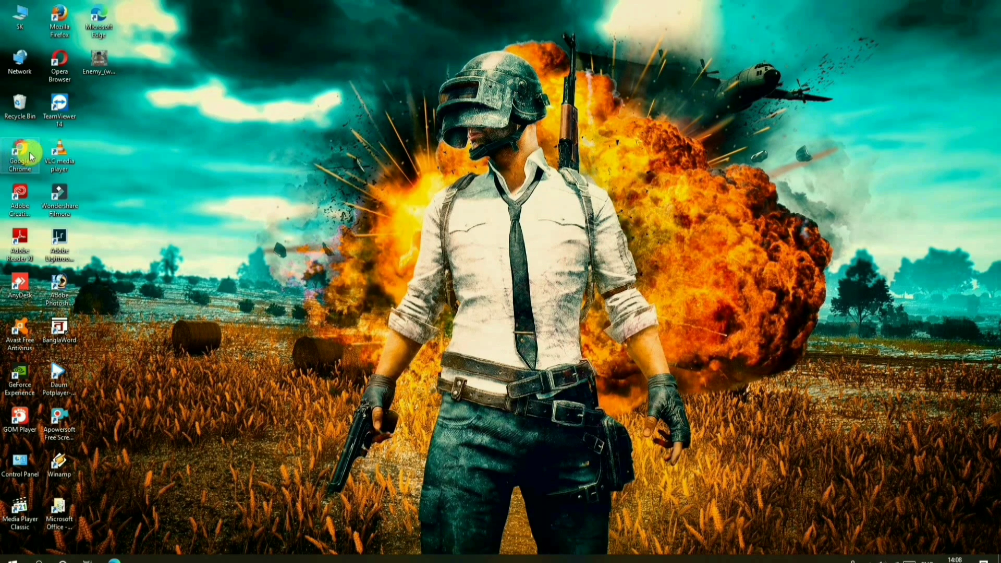
double_click(25, 150)
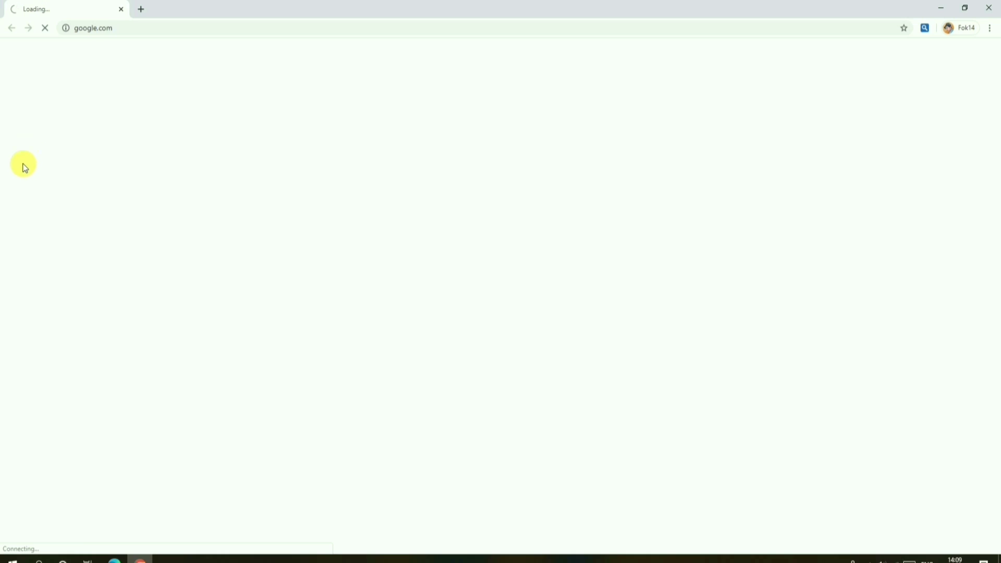
left_click(425, 224)
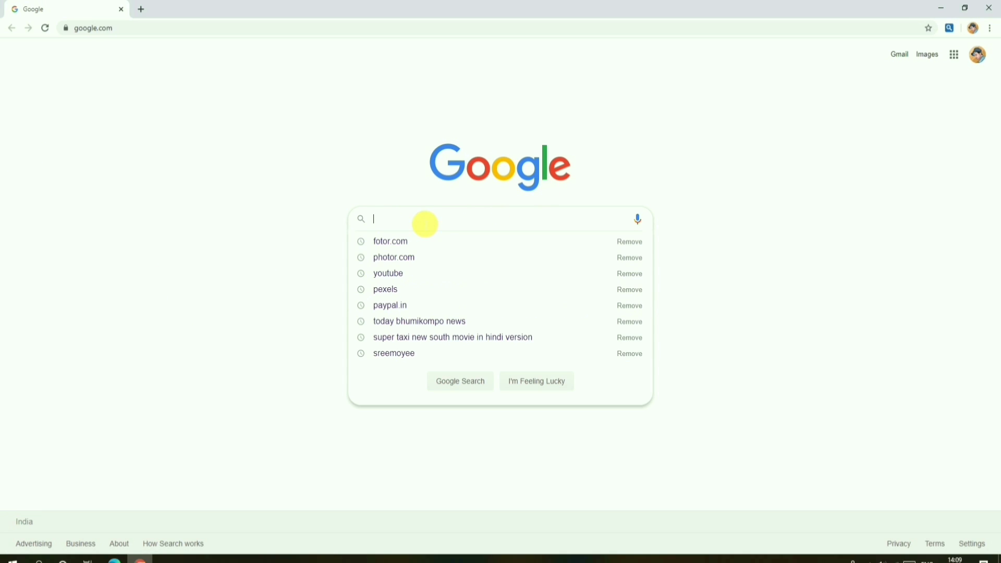
type("fotor.com")
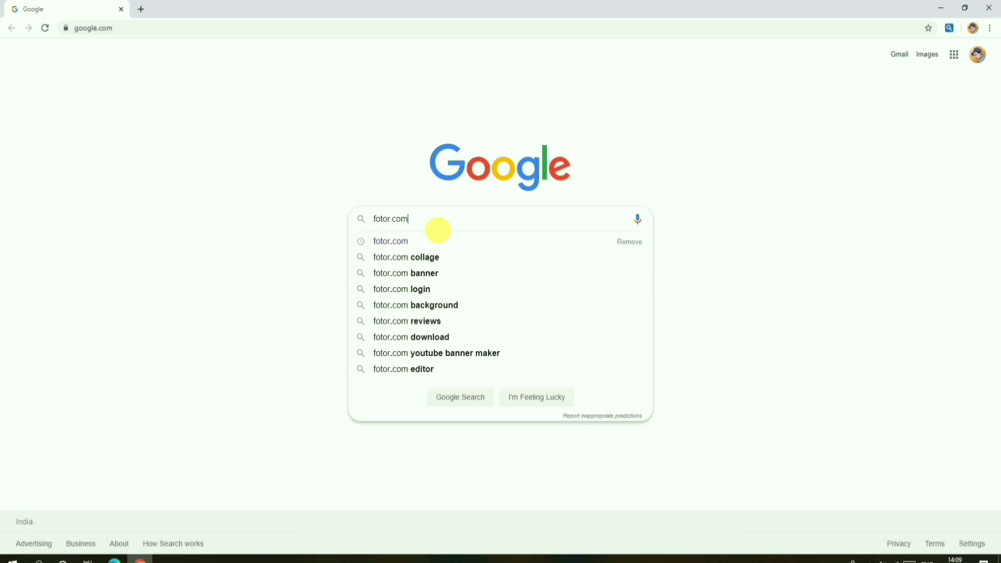
left_click(461, 399)
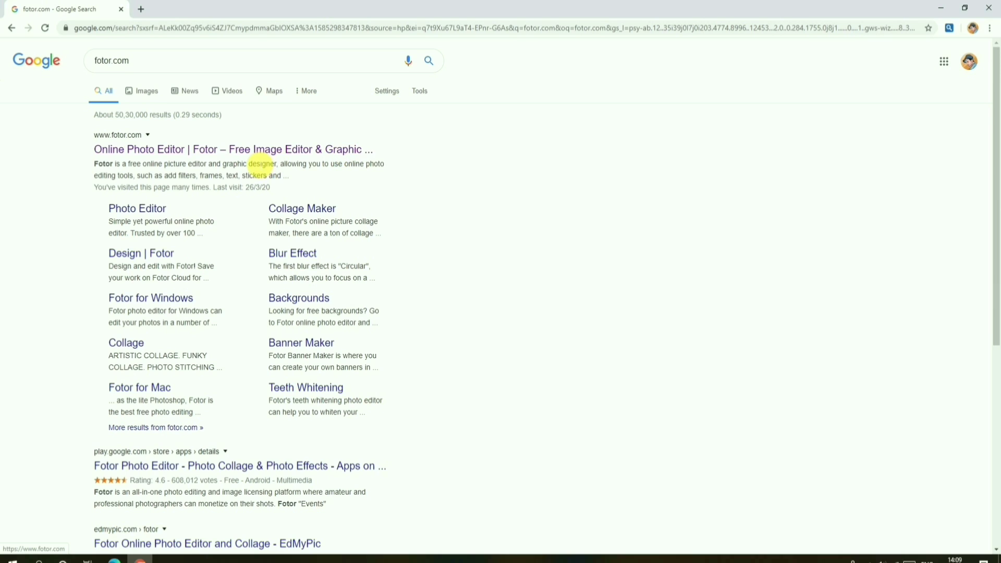
left_click(255, 151)
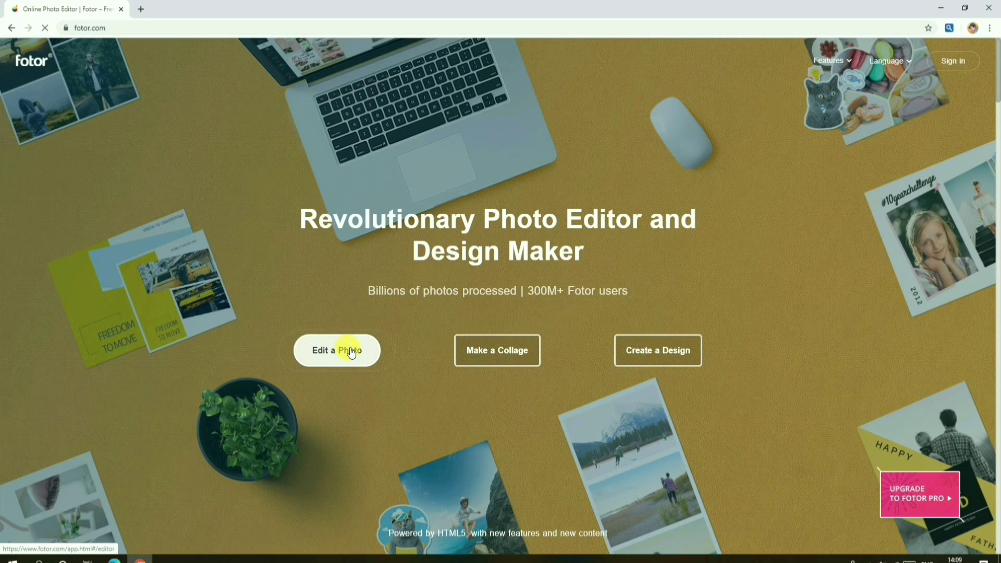
Sign in to the Fotor site by connecting with the Facebook account
left_click(958, 67)
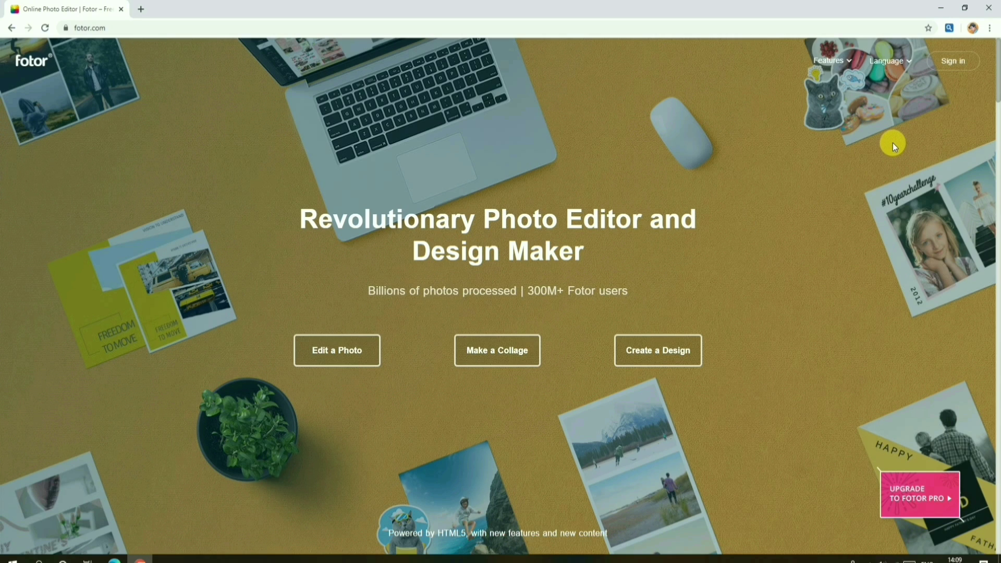
left_click(961, 61)
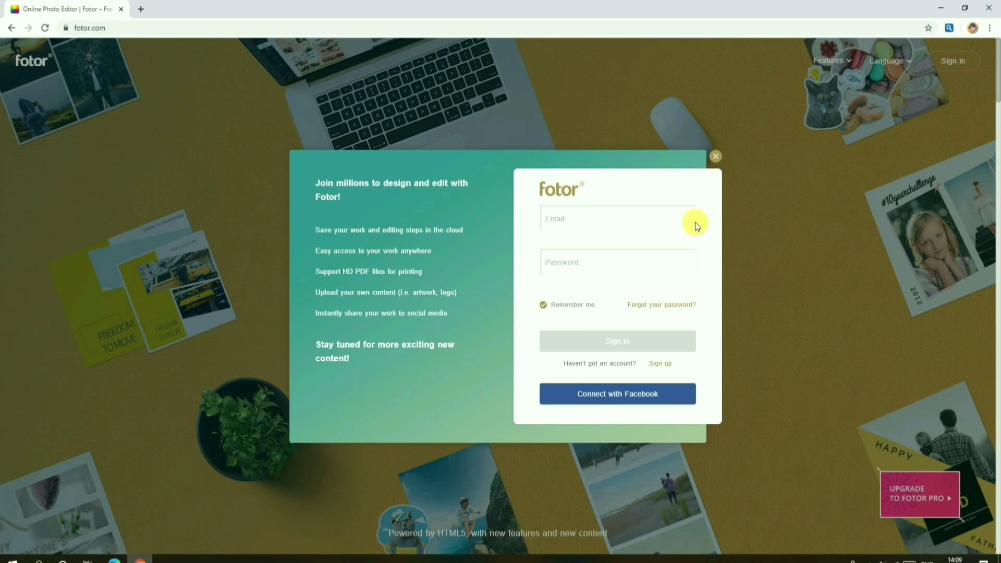
left_click(629, 396)
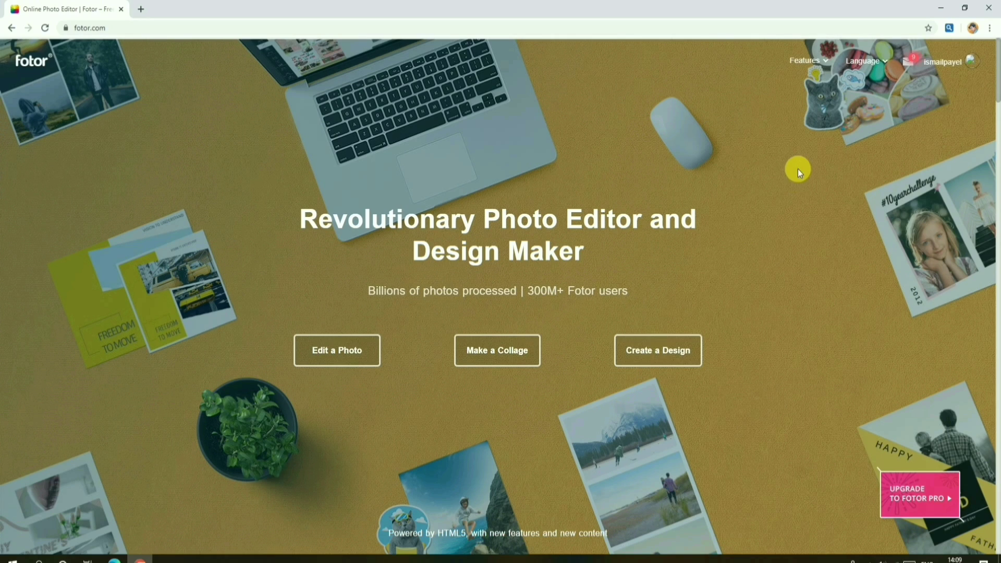
mouse_move(960, 61)
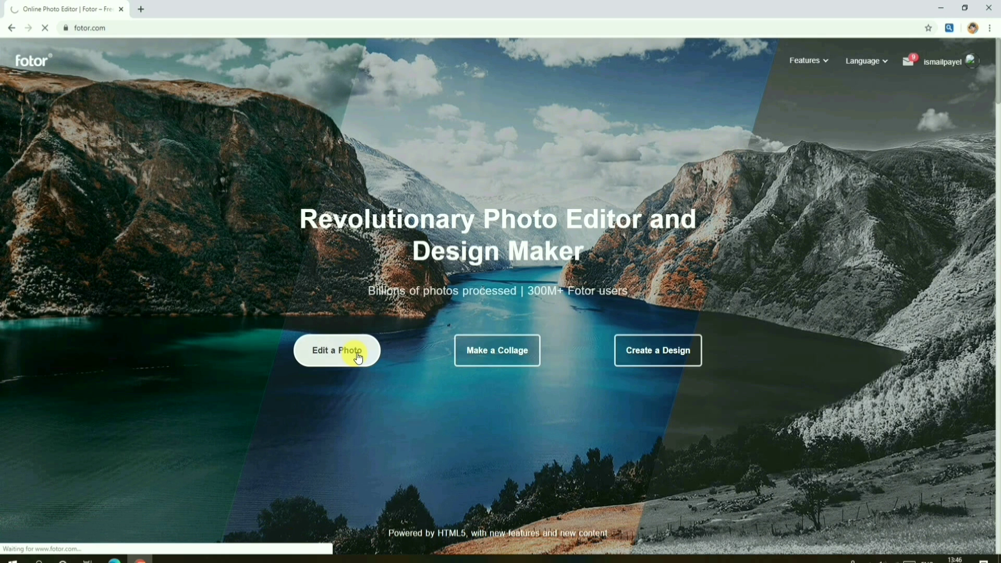
Start editing a photo and upload the portrait of the man in the dark patched shirt from the Pictures folder, dismissing the pop-ups
left_click(356, 356)
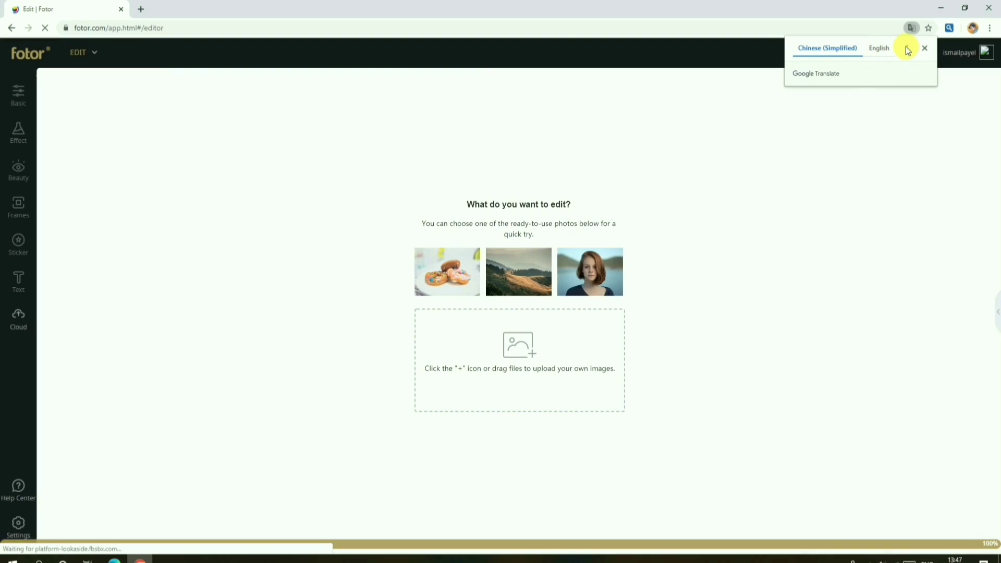
left_click(925, 48)
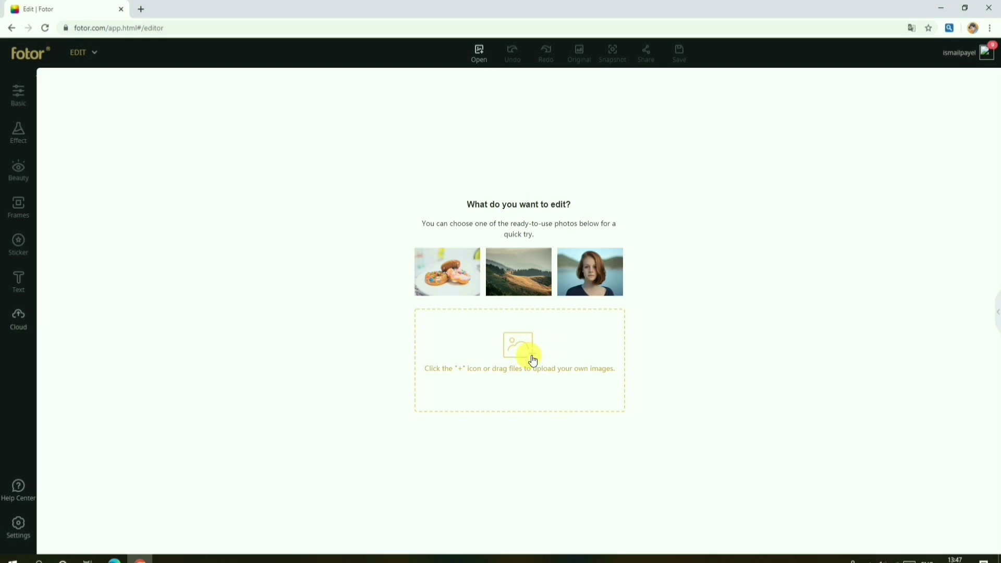
left_click(514, 359)
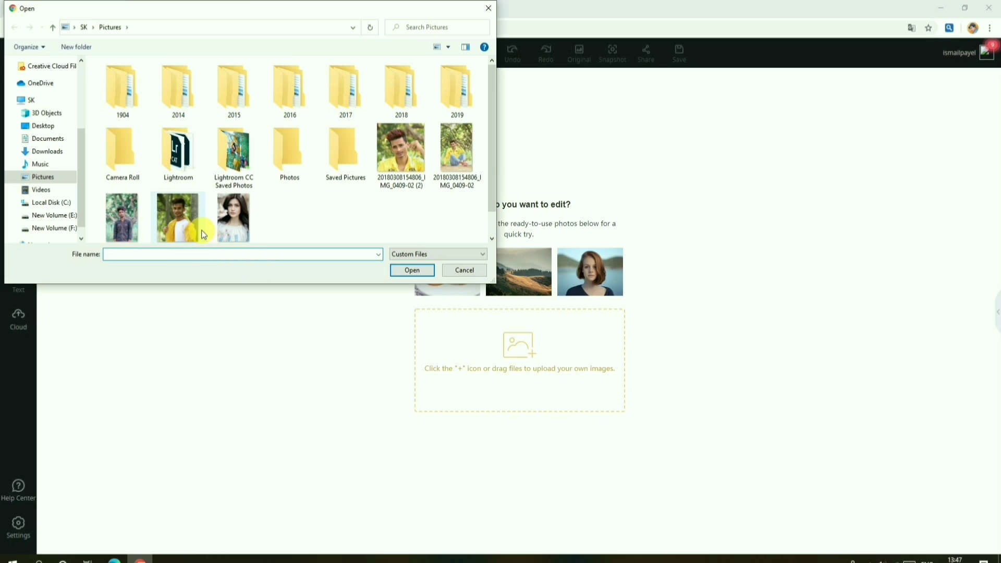
double_click(125, 226)
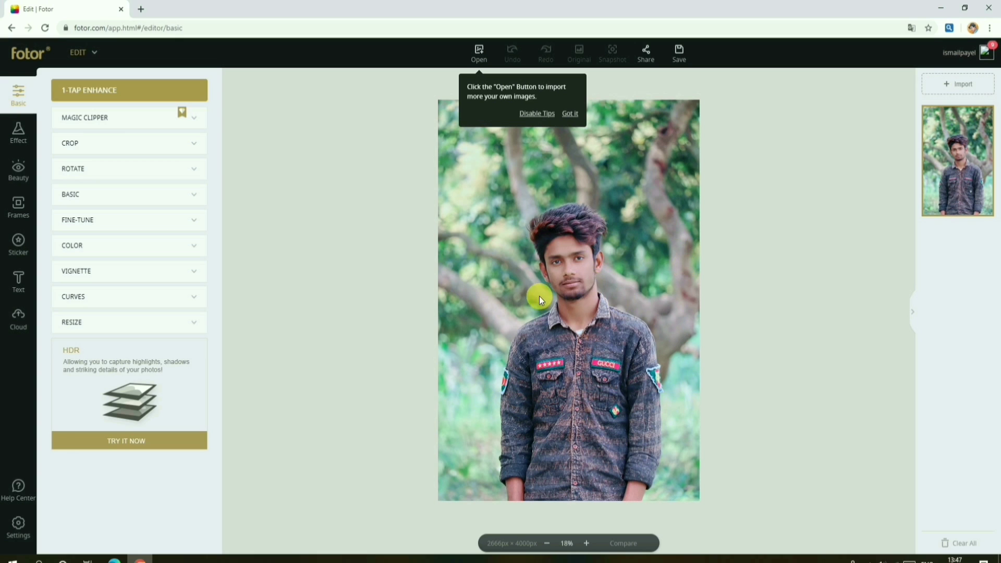
left_click(569, 121)
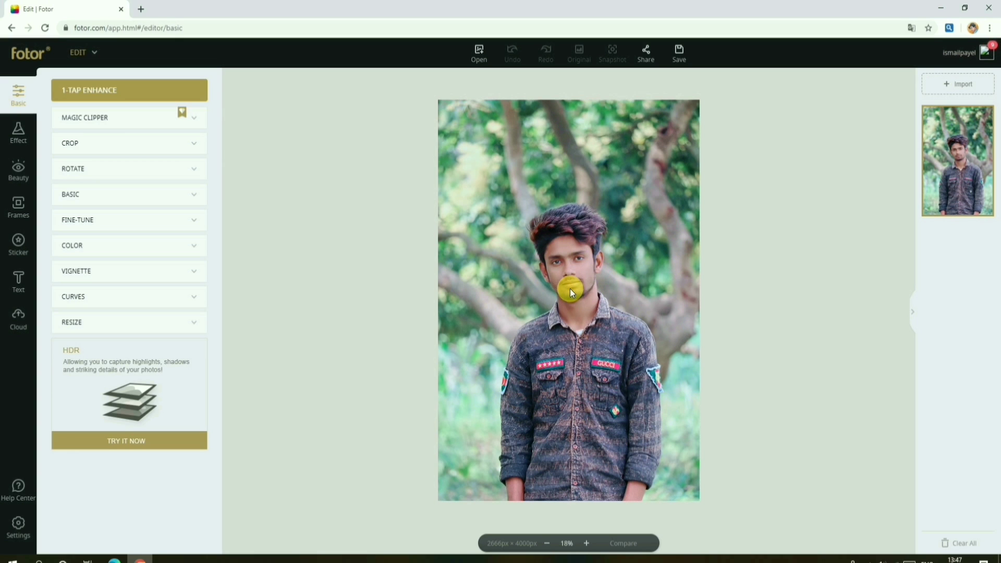
Open the Magic Clipper tool for the uploaded portrait
scroll(574, 304, "up", 5)
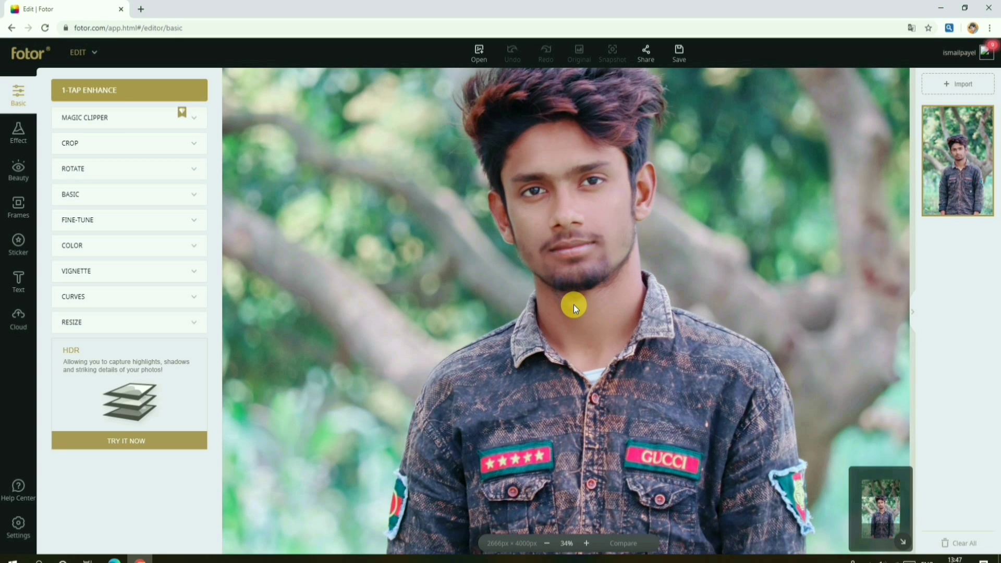
scroll(574, 305, "down", 4)
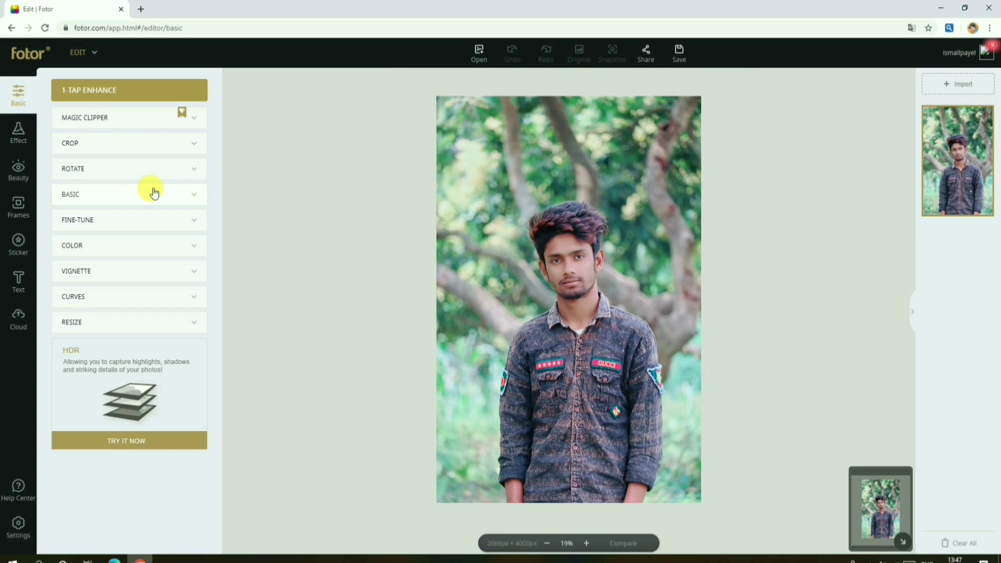
left_click(103, 120)
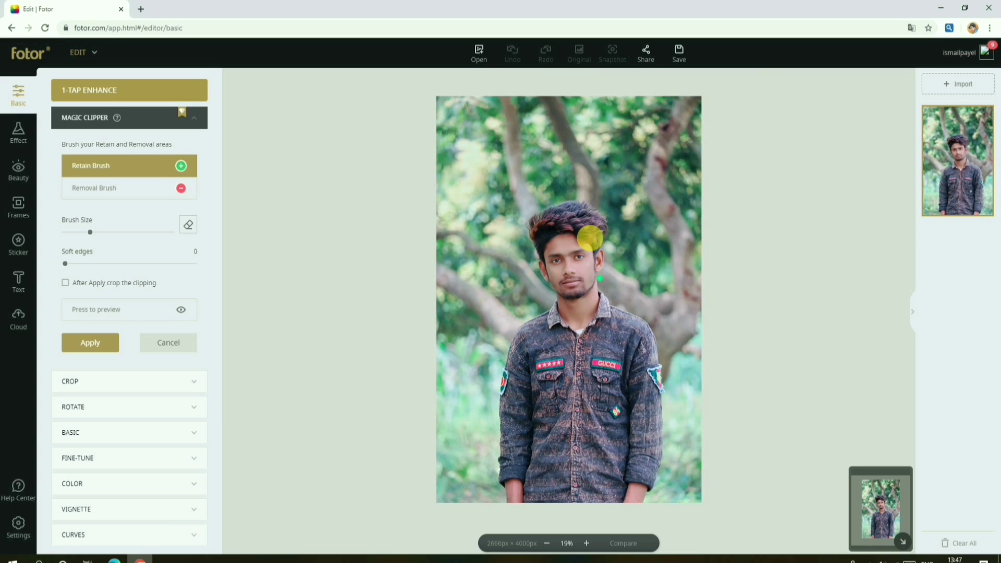
left_click(562, 408)
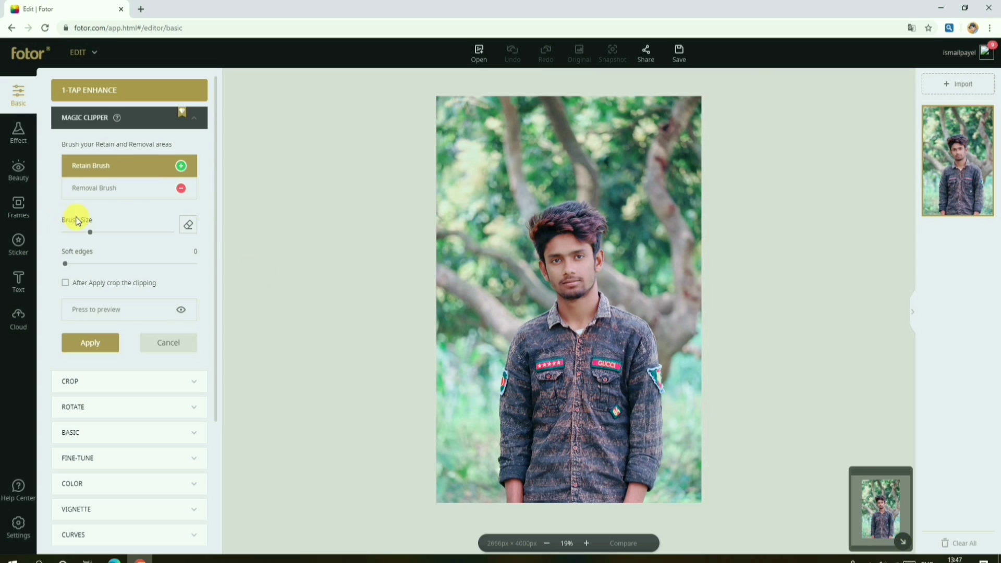
left_click(110, 198)
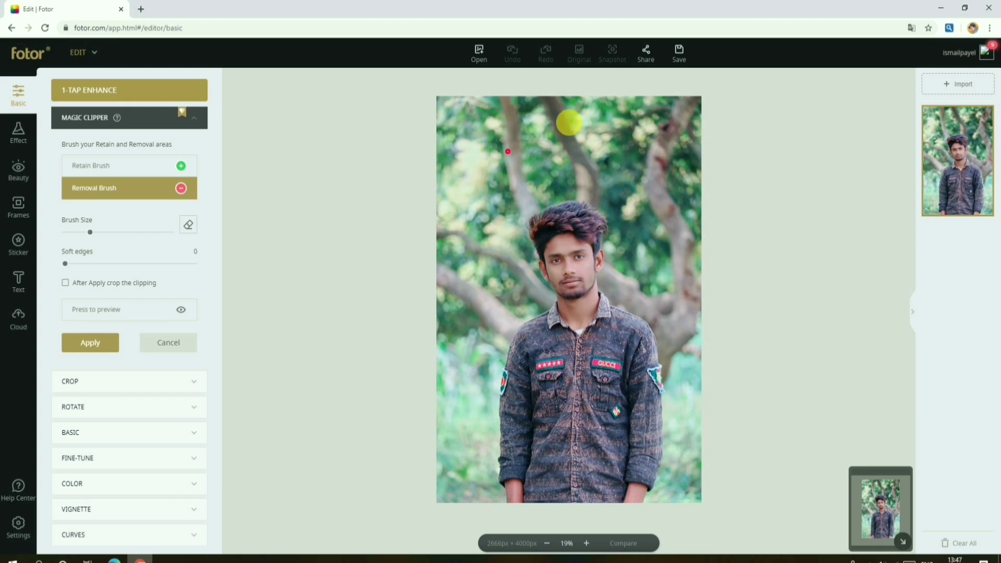
left_click(664, 256)
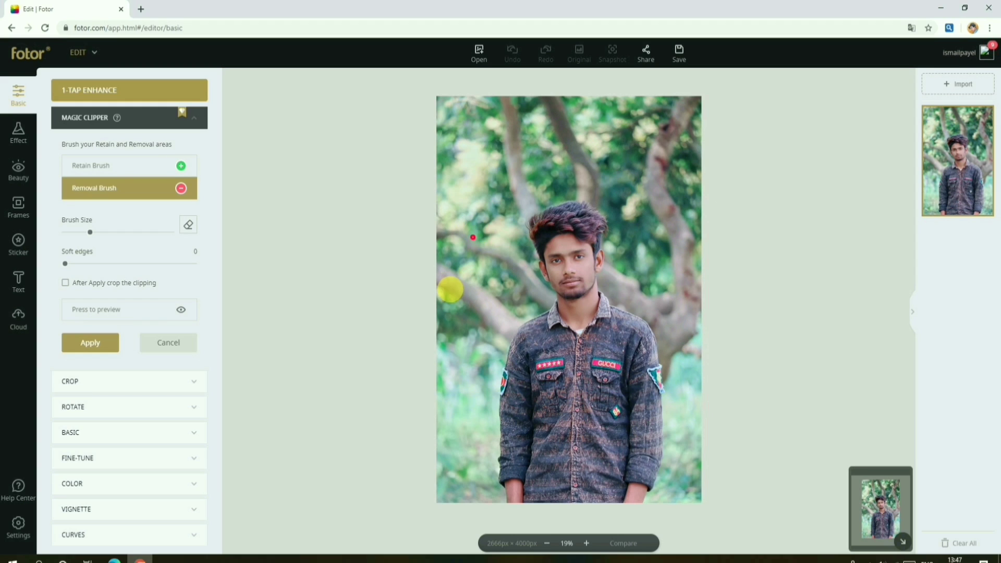
left_click(134, 168)
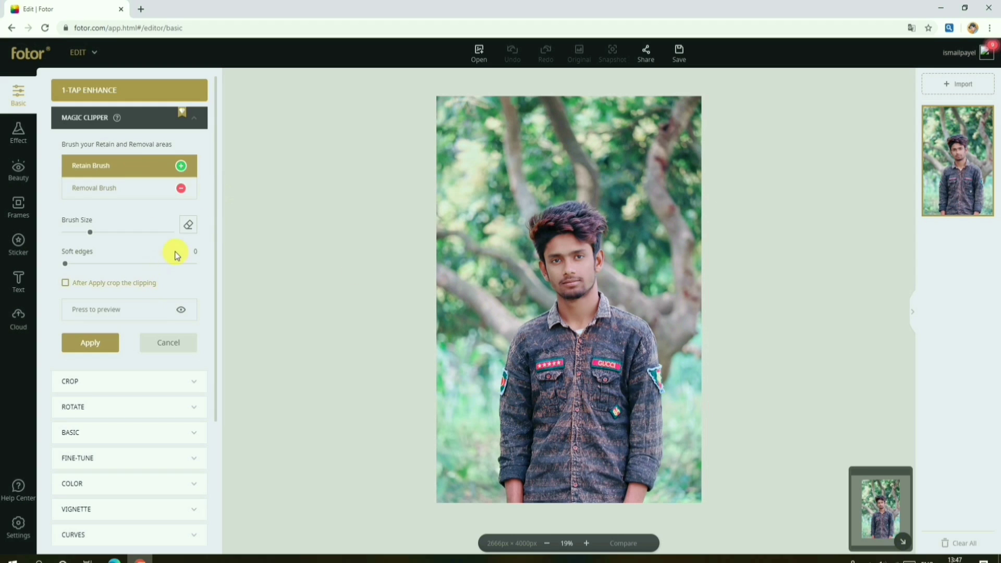
left_click(445, 386)
left_click(510, 500)
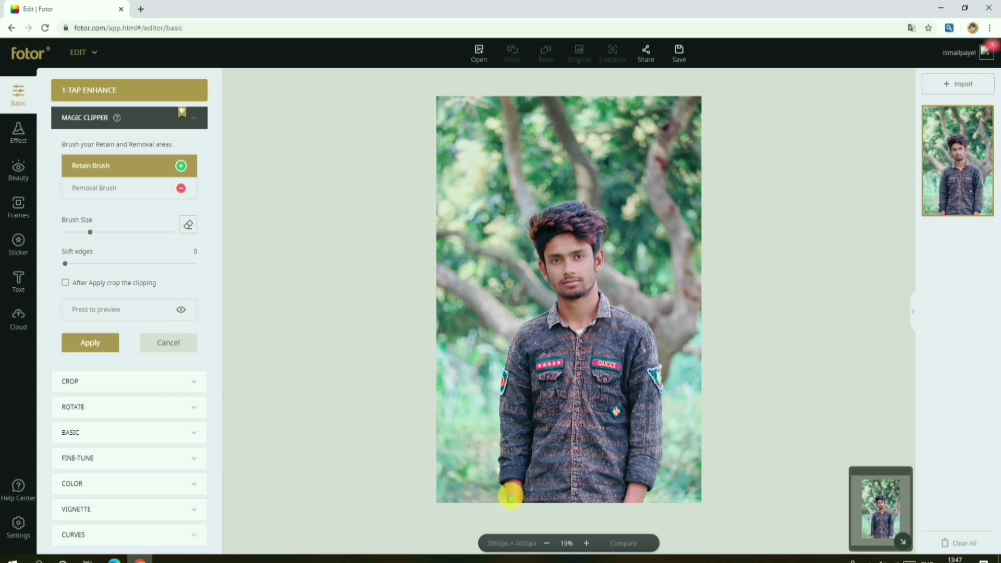
Trace inside the man's body and head with the Retain Brush, and outline the background around him with the Removal Brush
mouse_move(511, 498)
left_mouse_down()
mouse_move(530, 331)
mouse_move(553, 273)
mouse_move(595, 230)
mouse_move(607, 320)
mouse_move(652, 415)
mouse_move(635, 521)
left_mouse_up()
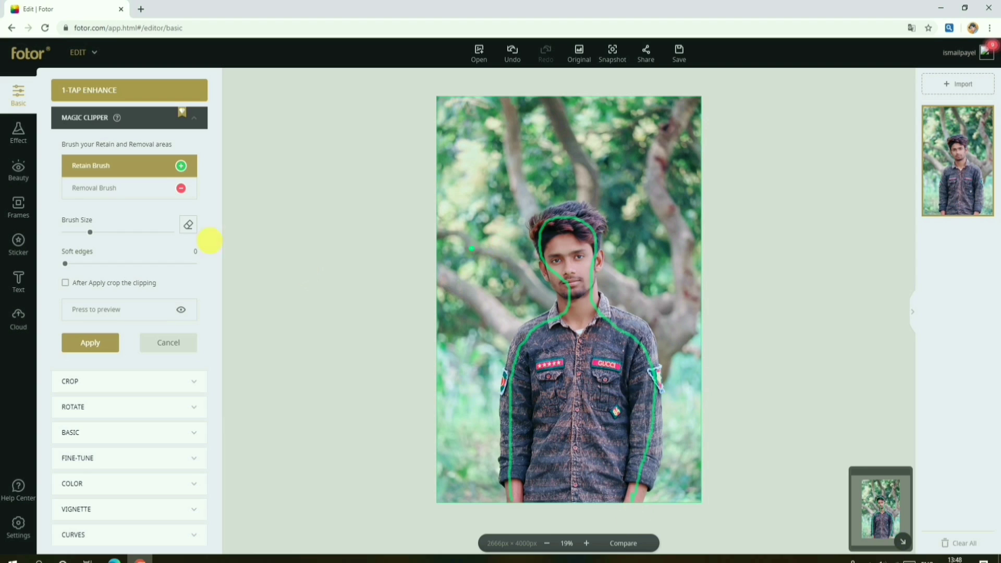
left_click(104, 190)
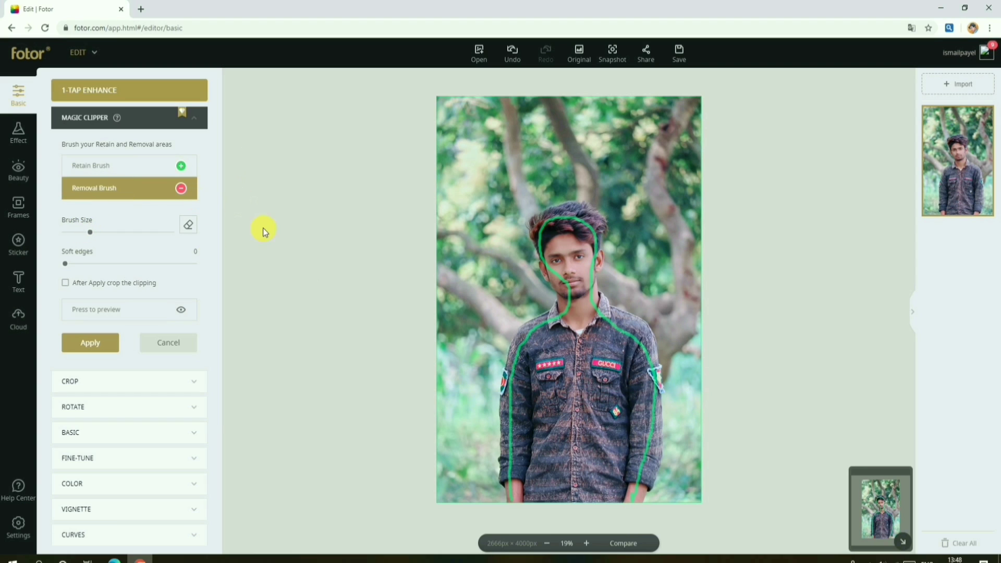
mouse_move(439, 498)
left_mouse_down()
mouse_move(478, 505)
mouse_move(548, 174)
mouse_move(666, 331)
mouse_move(673, 528)
left_mouse_up()
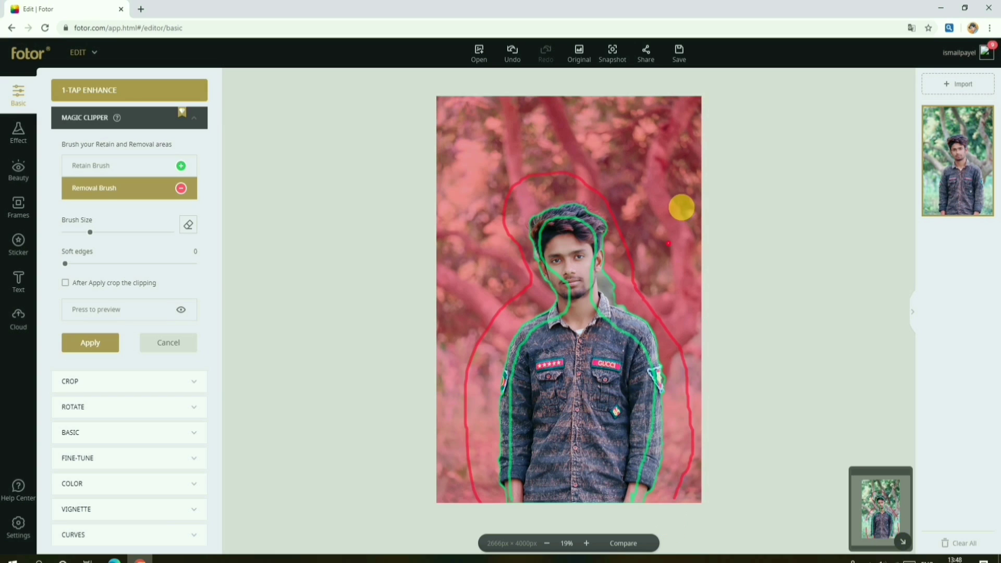
Mark the leftover background patch between the man's neck and shoulder with the Removal Brush
scroll(521, 304, "up", 4)
scroll(592, 320, "up", 3)
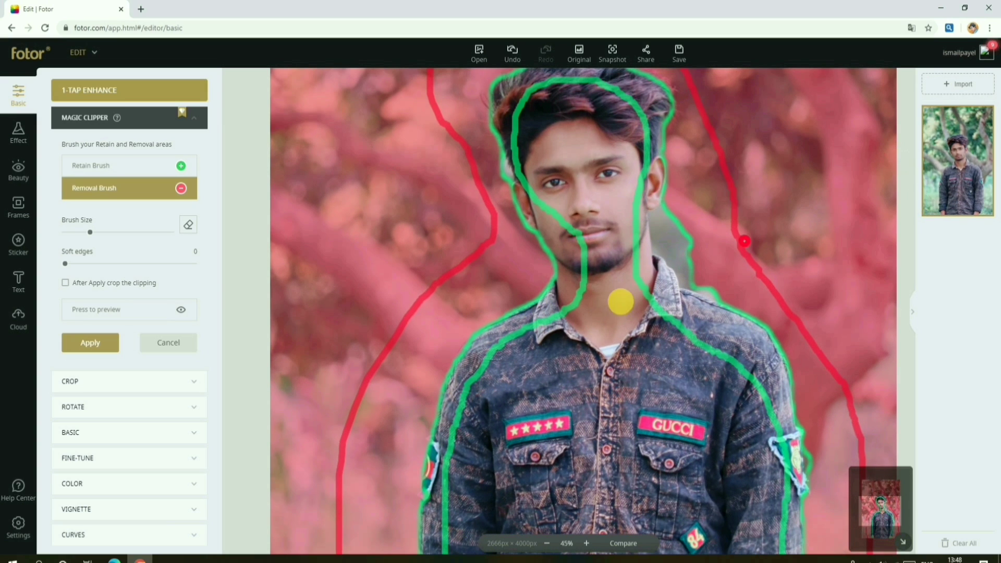
mouse_move(684, 201)
left_mouse_down()
mouse_move(669, 242)
mouse_move(692, 267)
mouse_move(725, 275)
left_mouse_up()
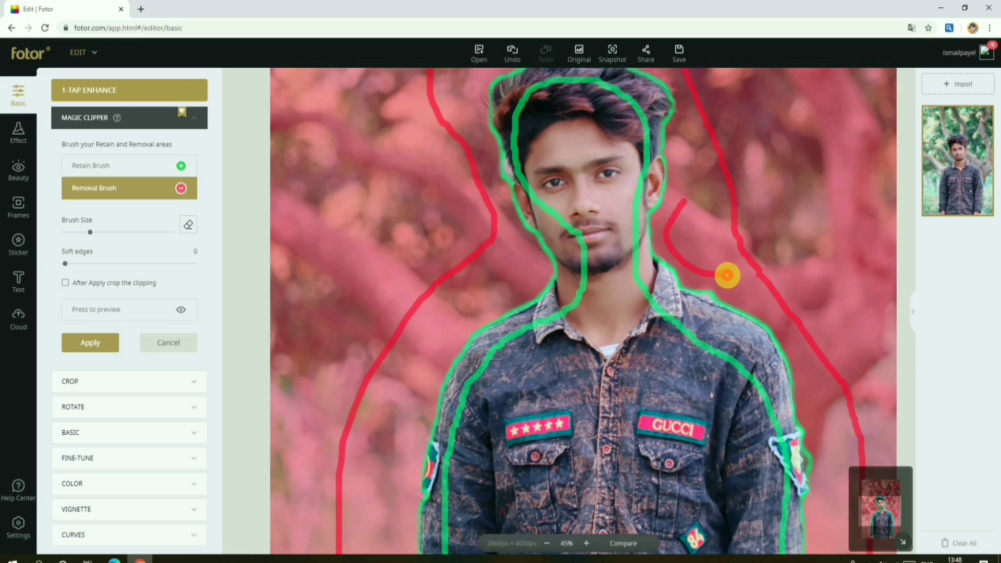
left_click(716, 247)
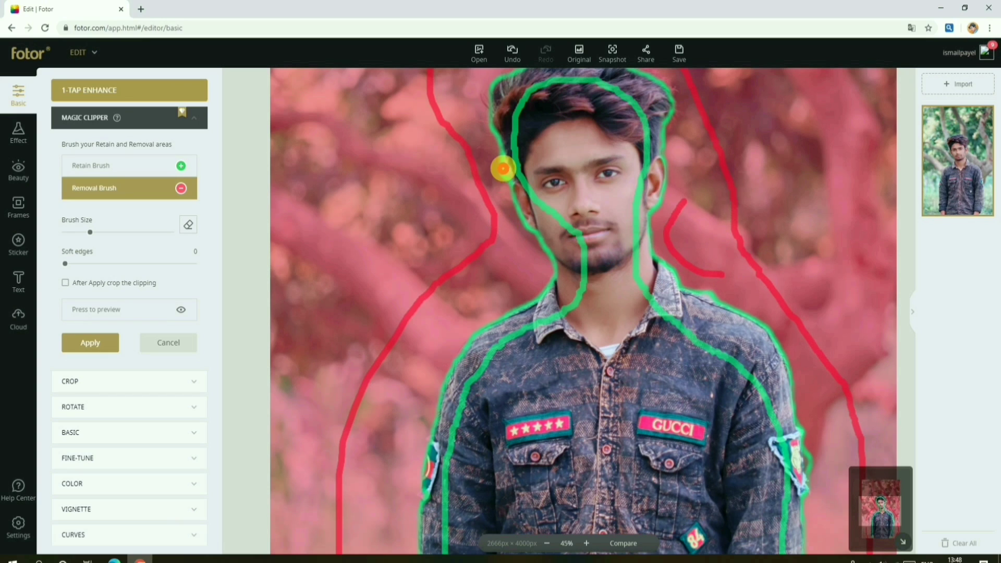
left_click(499, 158)
left_click_drag(494, 155, 511, 169)
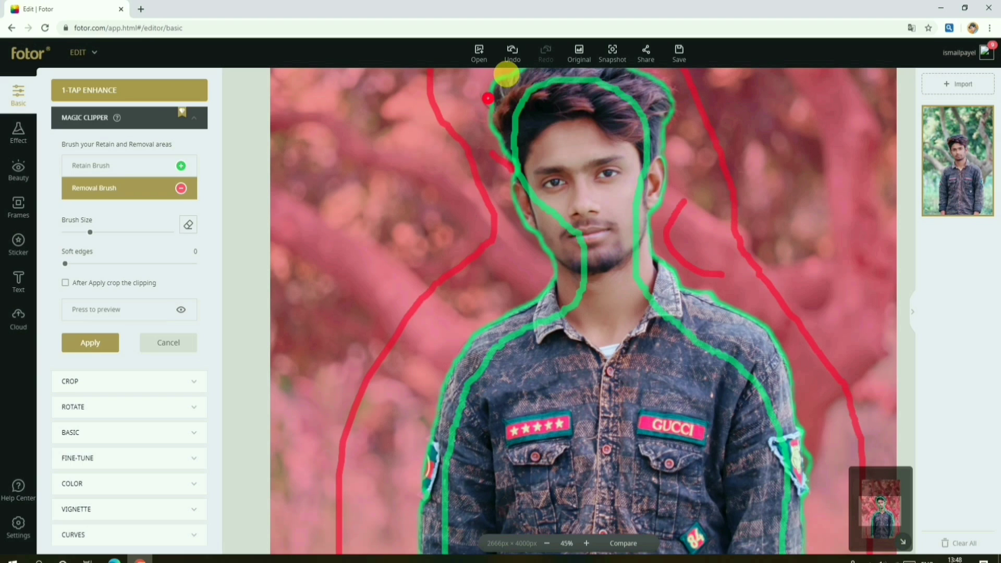
left_click(517, 54)
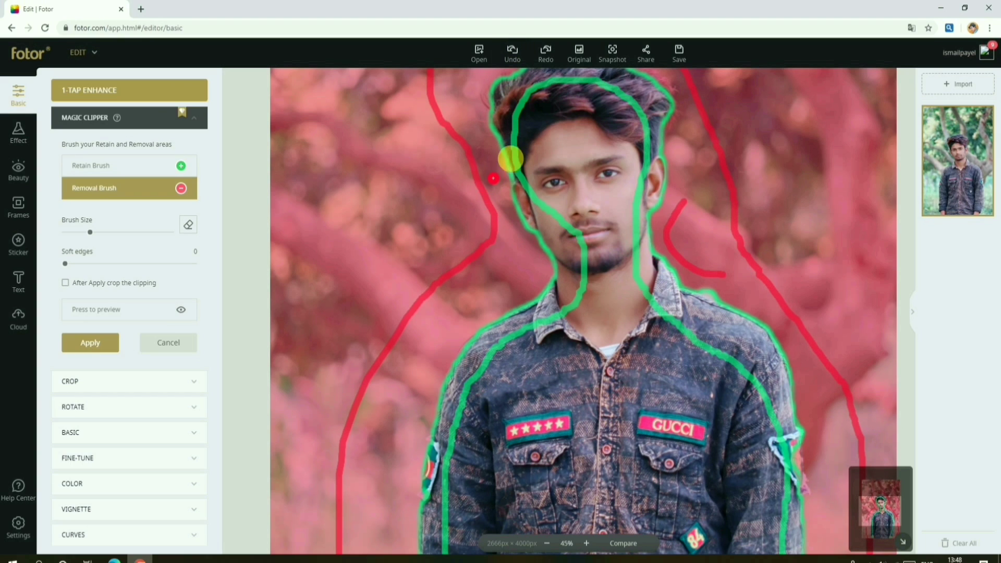
Switch back to the Retain Brush, preview the cutout of the man and apply the clipping to remove the background
scroll(515, 279, "down", 3)
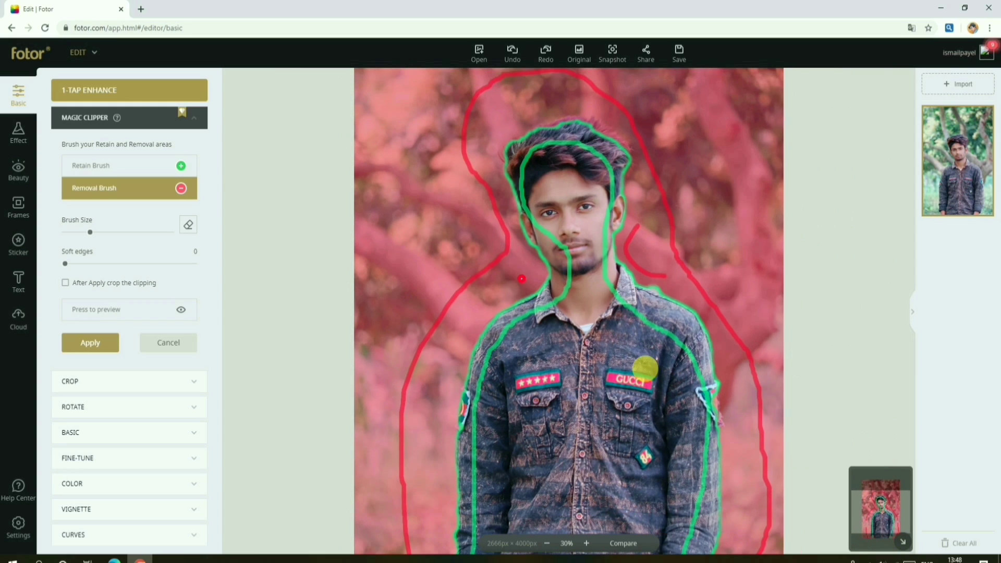
left_click(129, 165)
left_click(186, 312)
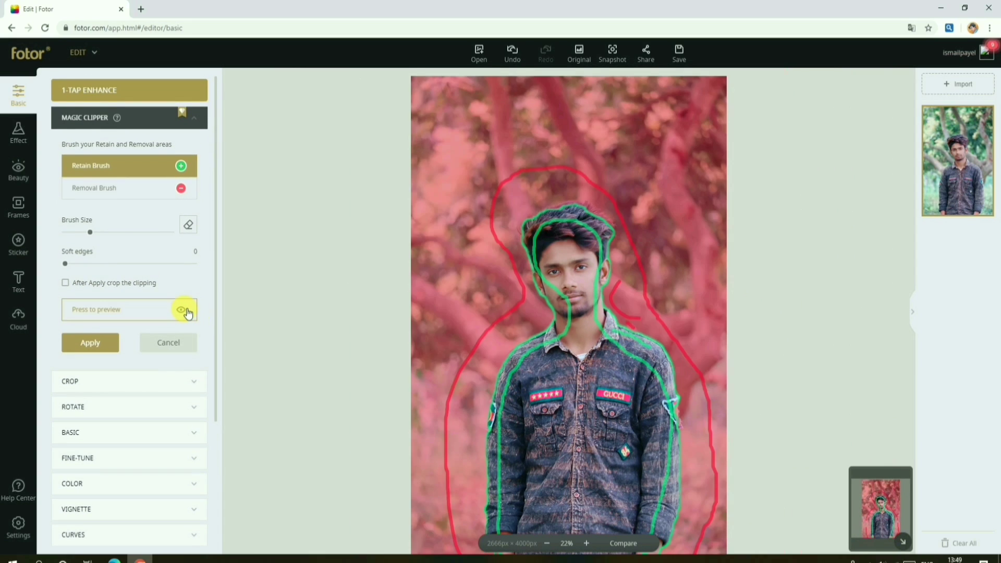
left_click(186, 313)
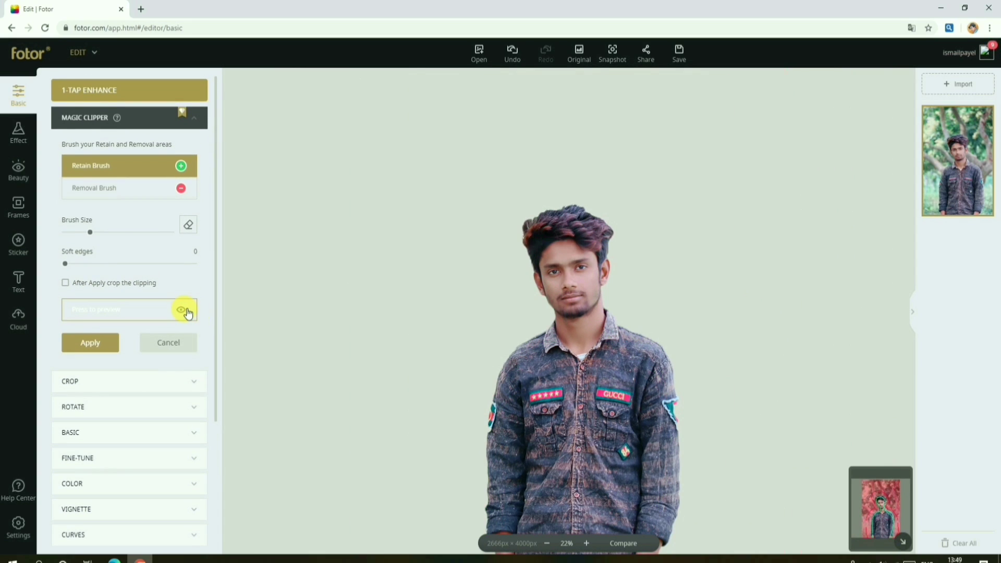
left_click(89, 347)
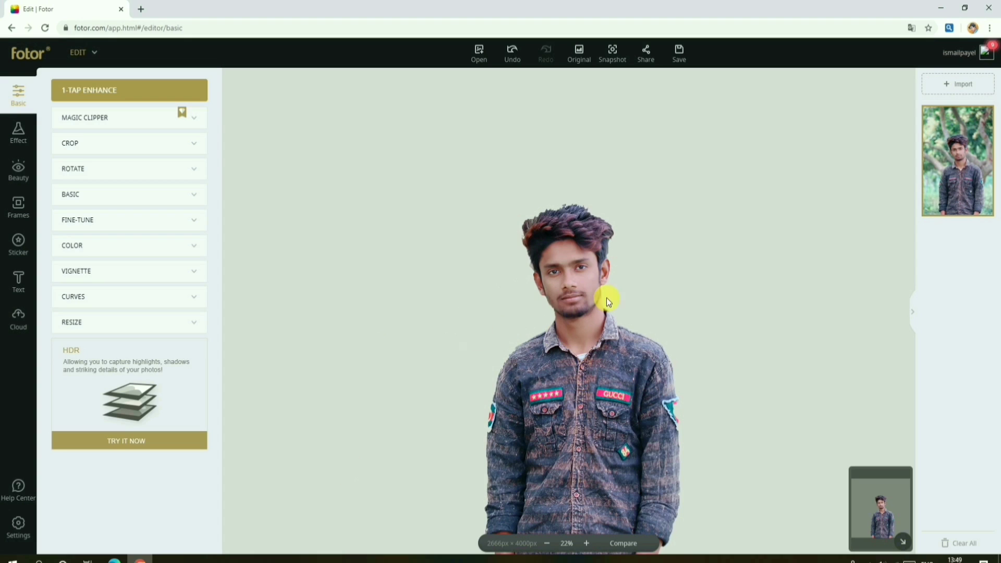
Download the man's cutout as a high-quality PNG under the file name B612_20200327_125804_774-01
scroll(539, 89, "down", 1)
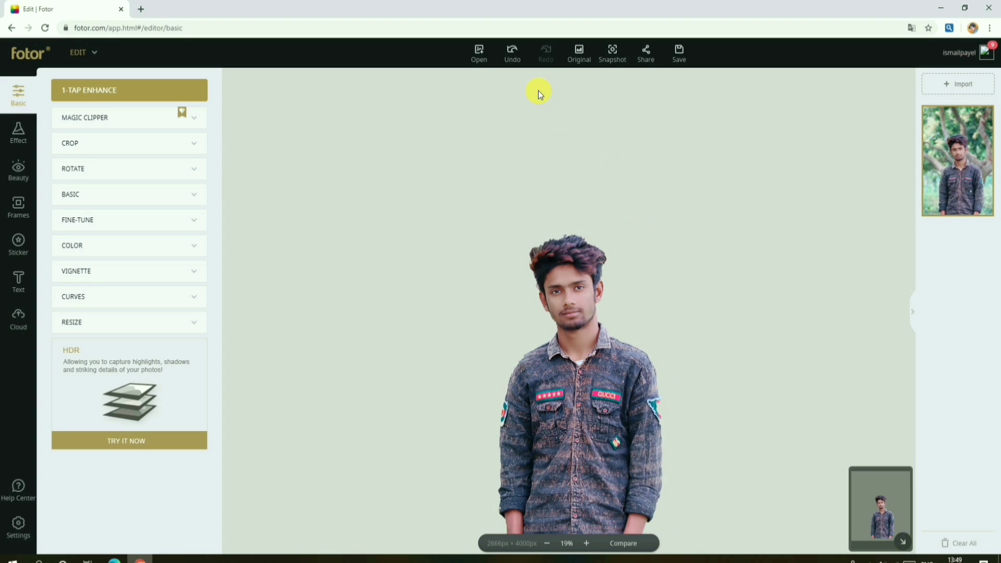
left_click(679, 51)
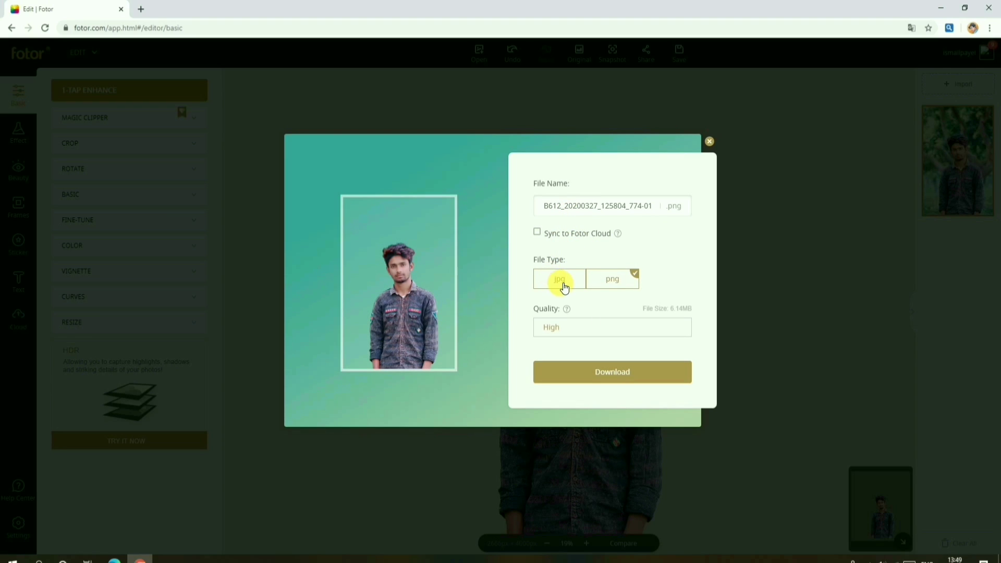
left_click(564, 284)
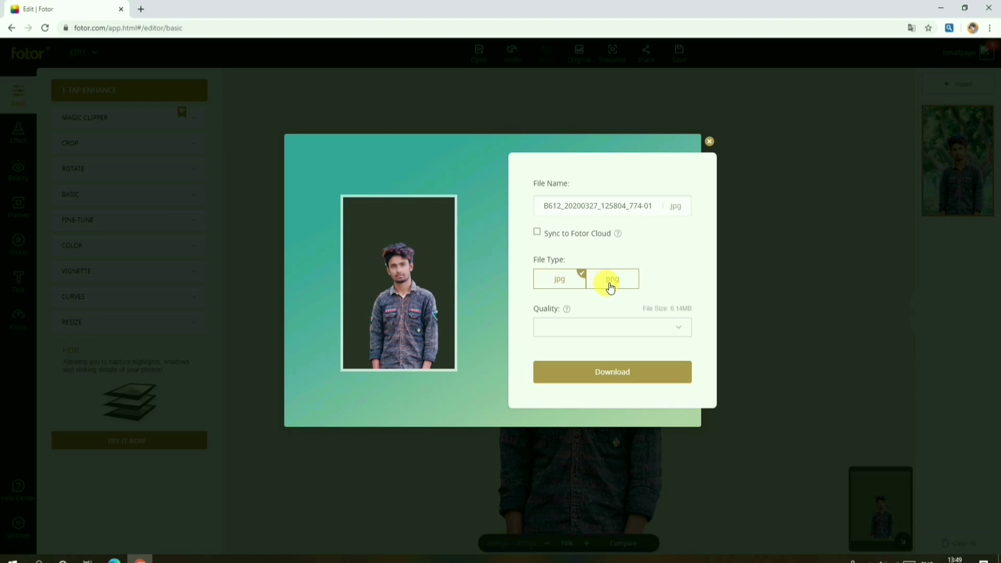
left_click(612, 284)
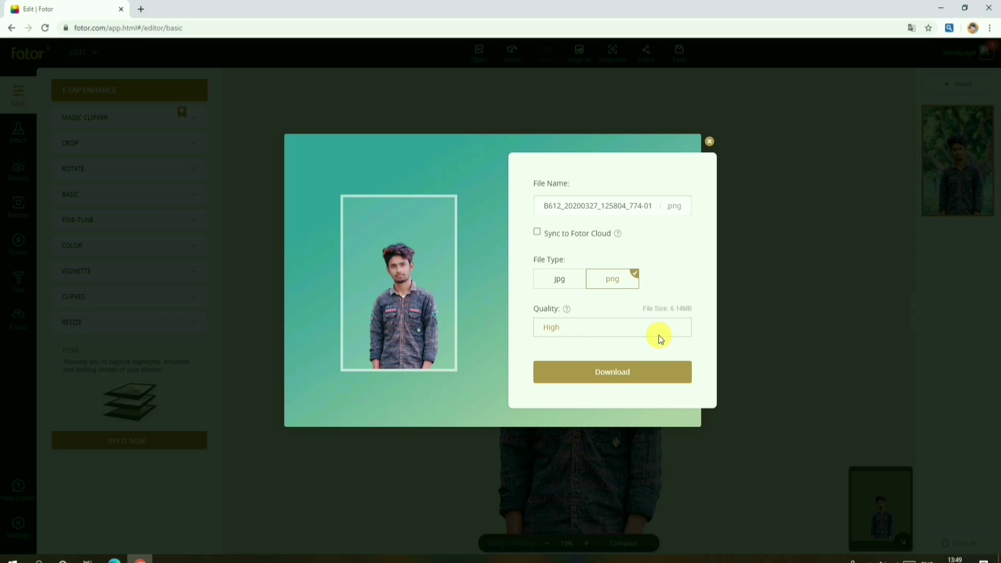
left_click(619, 371)
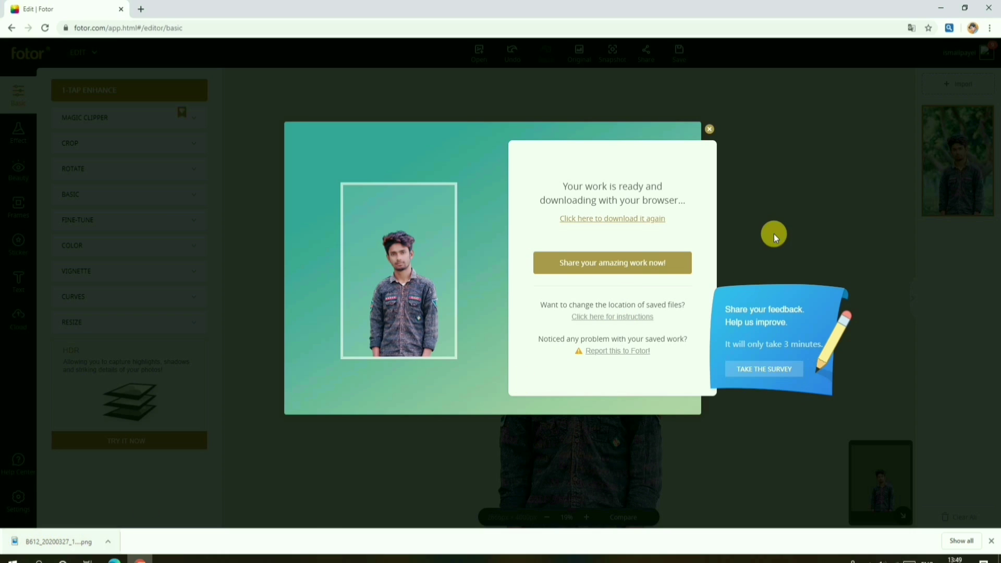
left_click(709, 130)
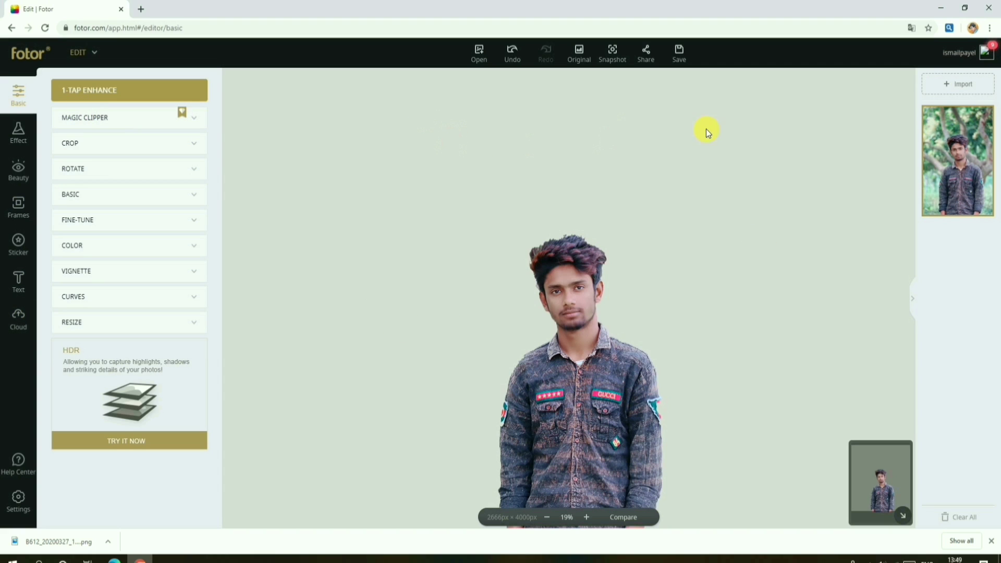
left_click(990, 118)
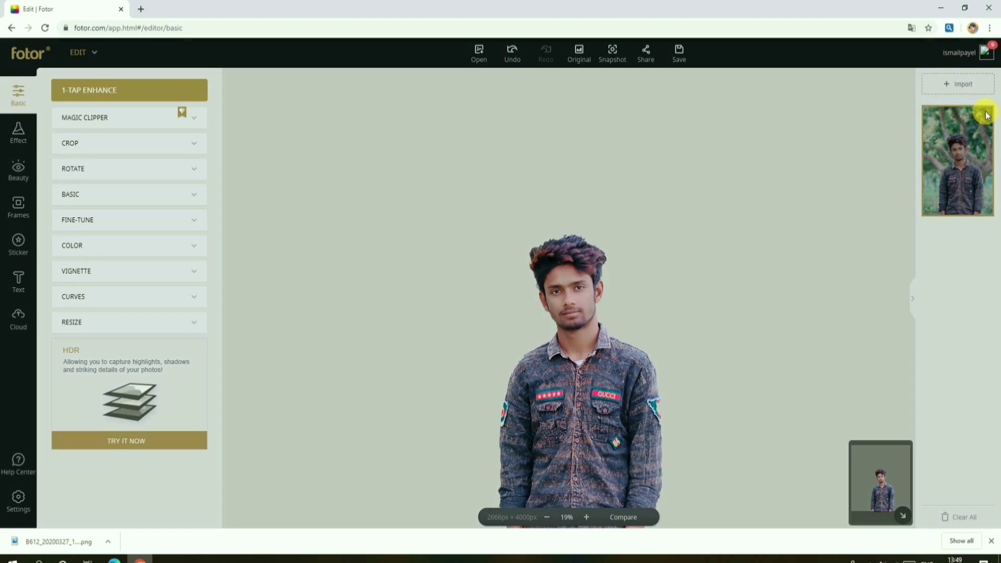
left_click(522, 288)
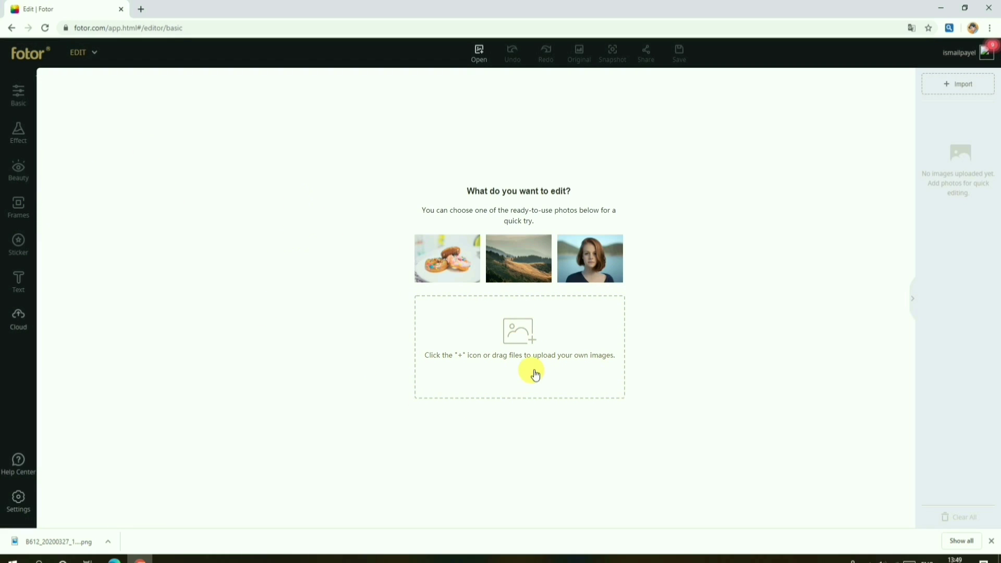
left_click(527, 334)
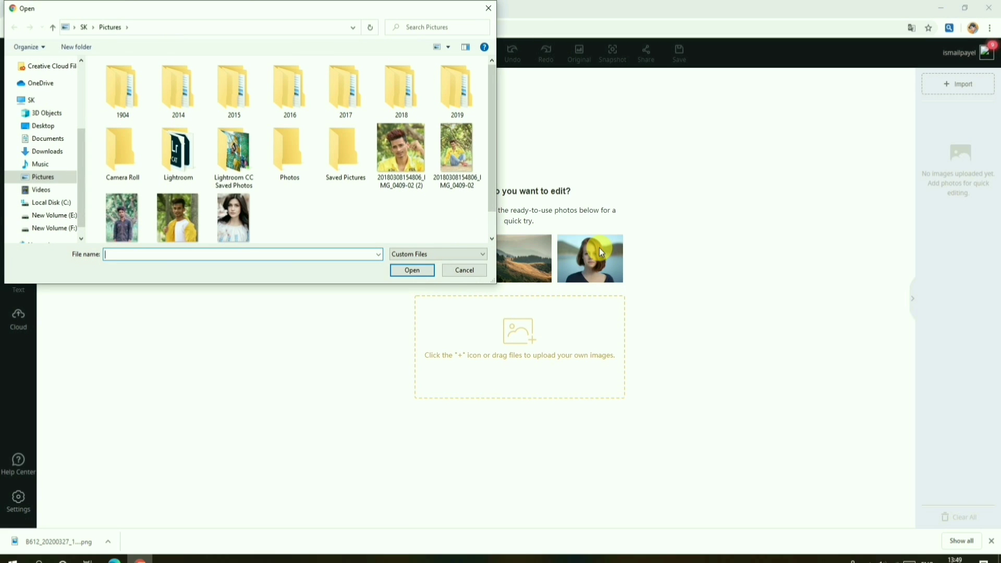
double_click(400, 157)
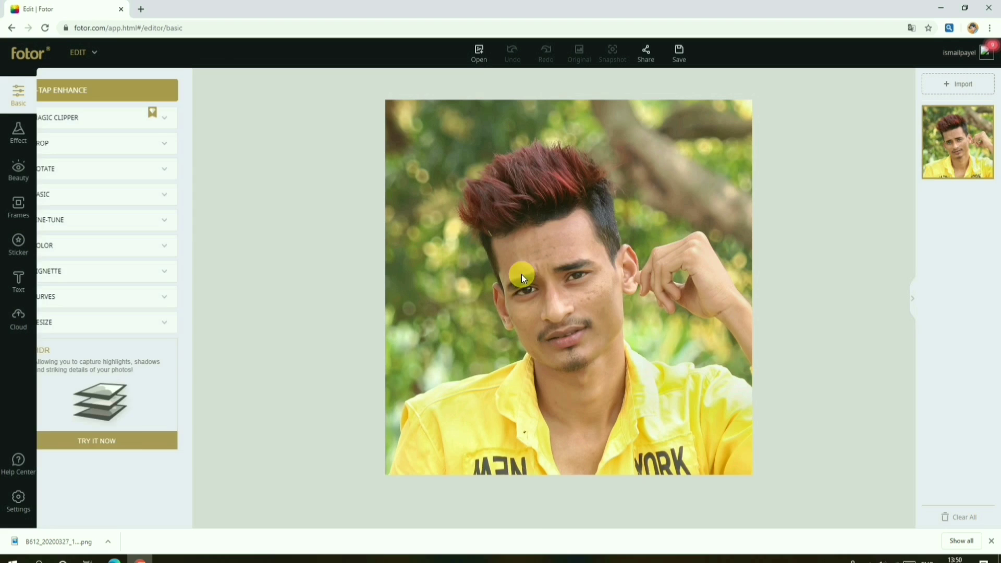
Use the Beauty Clone tool at the smallest brush size to cover the blemishes on the man's cheek with clean skin
scroll(583, 318, "up", 4)
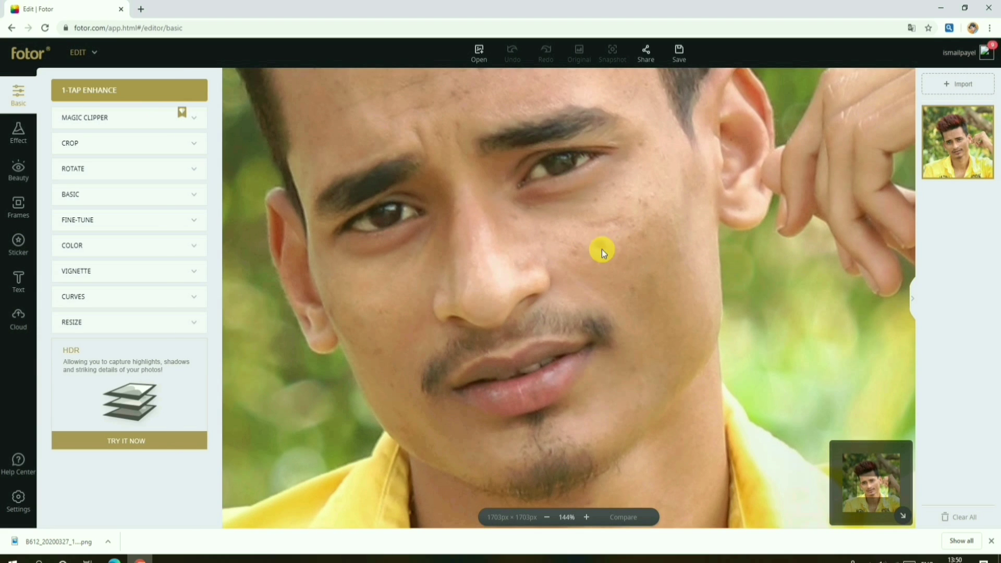
scroll(605, 271, "down", 2)
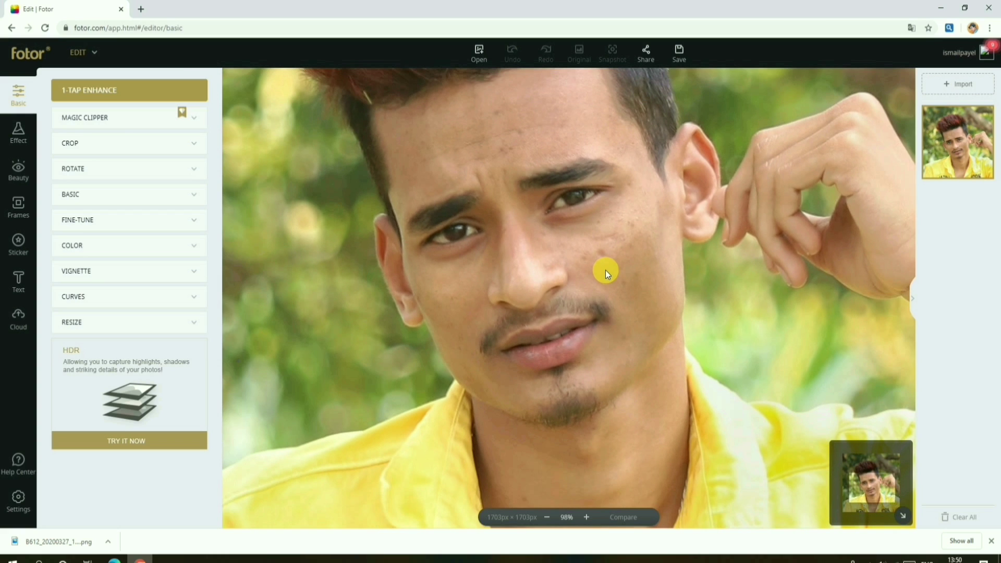
left_click(21, 175)
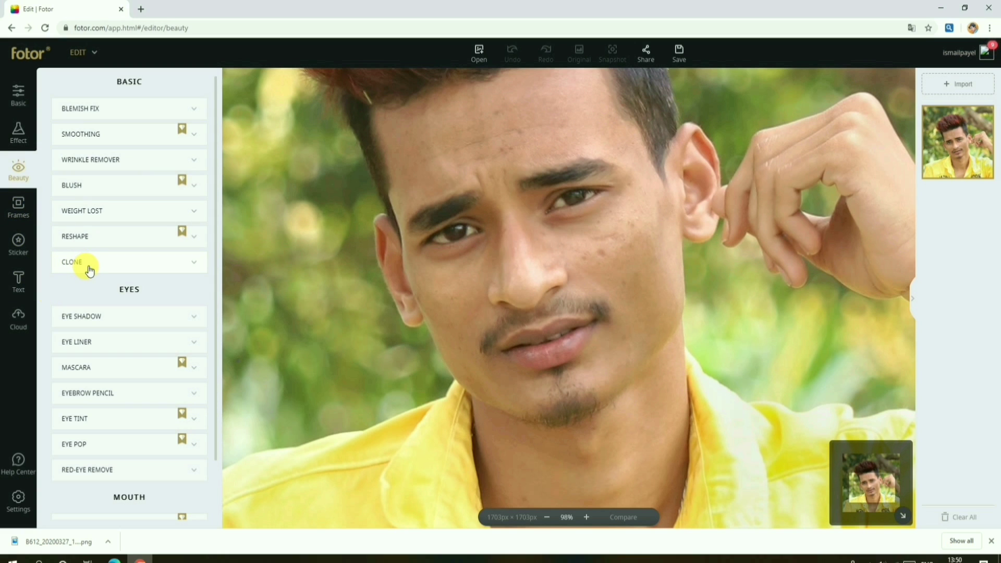
left_click(88, 267)
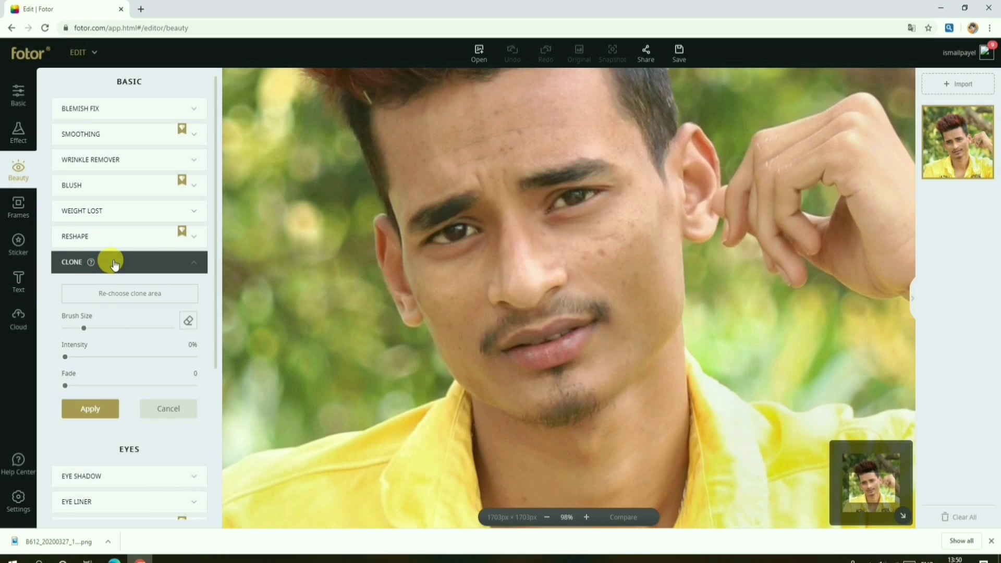
mouse_move(92, 264)
left_click_drag(81, 328, 65, 329)
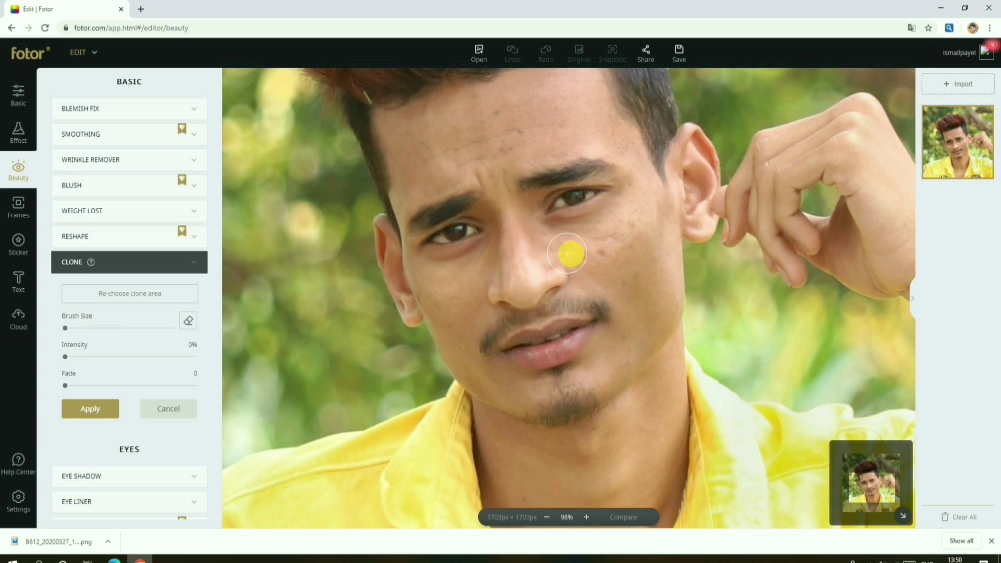
left_click(573, 252)
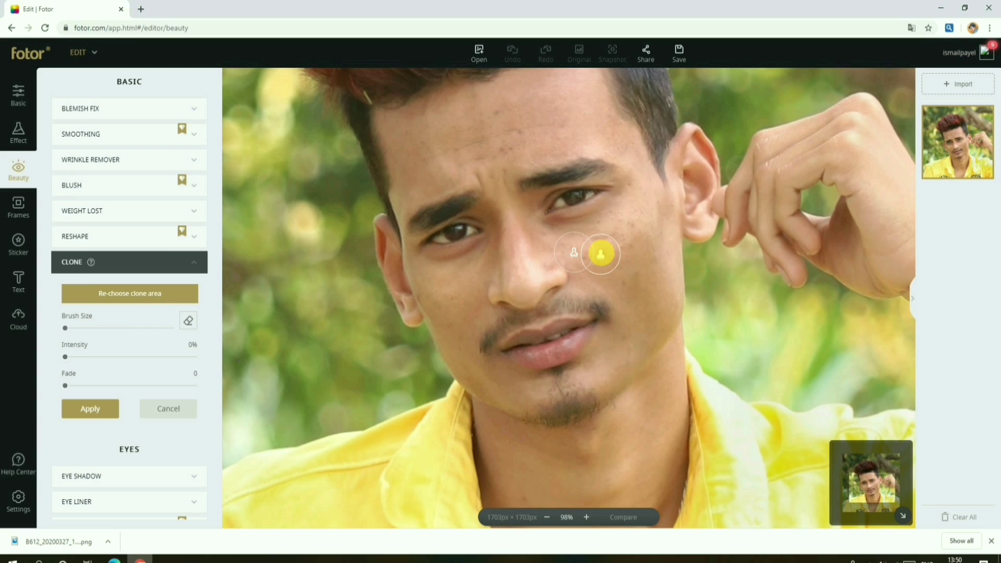
mouse_move(601, 253)
left_mouse_down()
mouse_move(610, 276)
mouse_move(609, 254)
mouse_move(581, 262)
mouse_move(620, 256)
mouse_move(626, 224)
mouse_move(638, 228)
mouse_move(603, 244)
mouse_move(614, 240)
mouse_move(598, 268)
mouse_move(631, 368)
mouse_move(536, 213)
mouse_move(615, 237)
mouse_move(599, 228)
mouse_move(597, 278)
mouse_move(601, 241)
mouse_move(620, 242)
mouse_move(657, 288)
mouse_move(644, 202)
mouse_move(610, 304)
mouse_move(558, 153)
mouse_move(524, 136)
mouse_move(634, 292)
mouse_move(627, 280)
mouse_move(655, 258)
mouse_move(648, 243)
mouse_move(622, 245)
left_mouse_up()
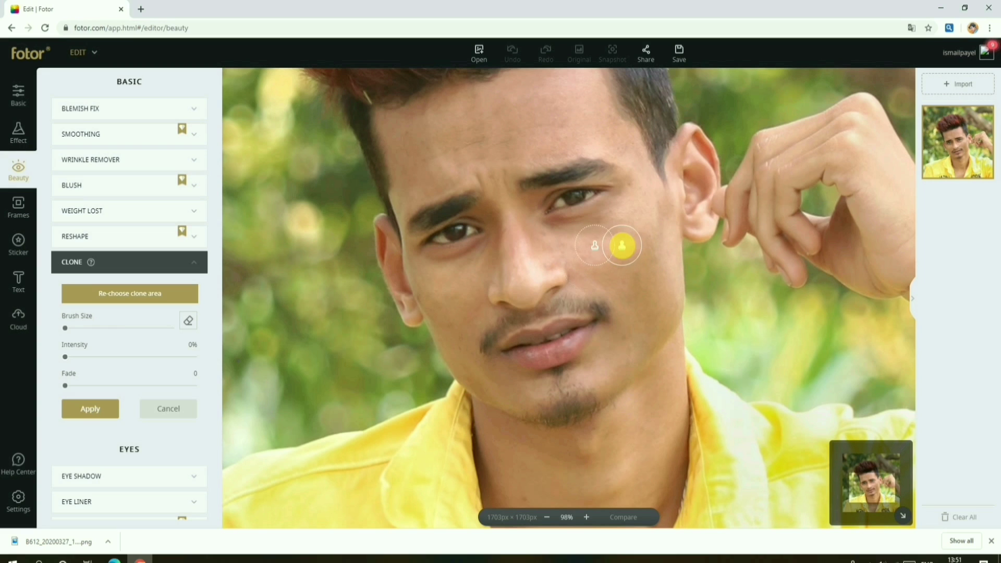
Download the retouched portrait as a JPG at Normal quality
left_click(679, 54)
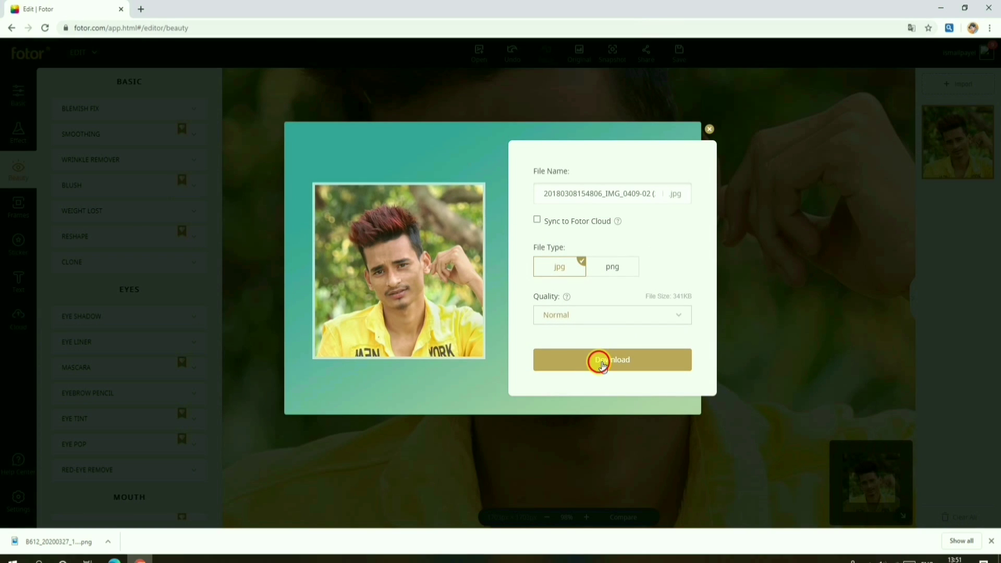
left_click(602, 364)
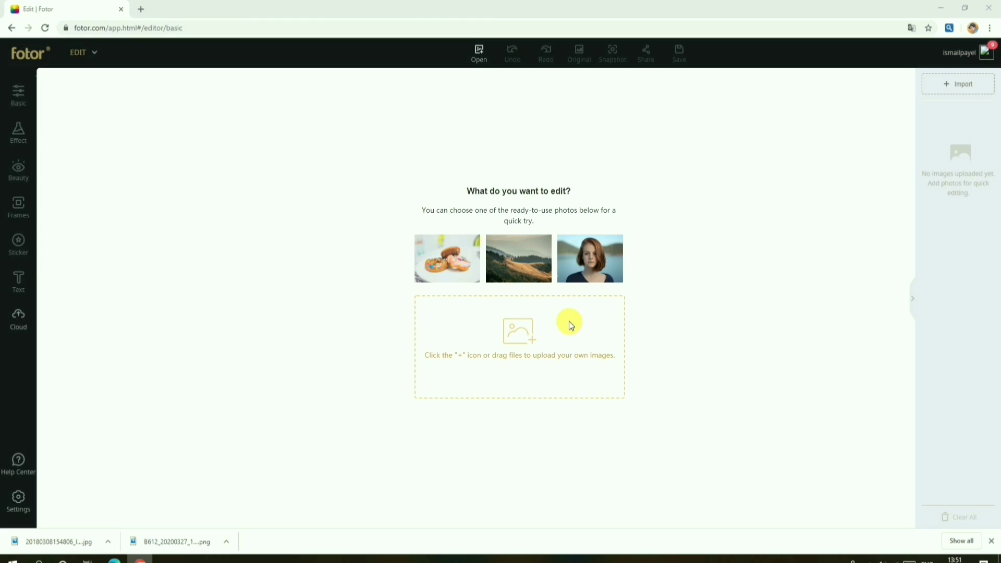
Upload the photo of the smiling man in the yellow jacket from the Pictures folder
left_click(570, 323)
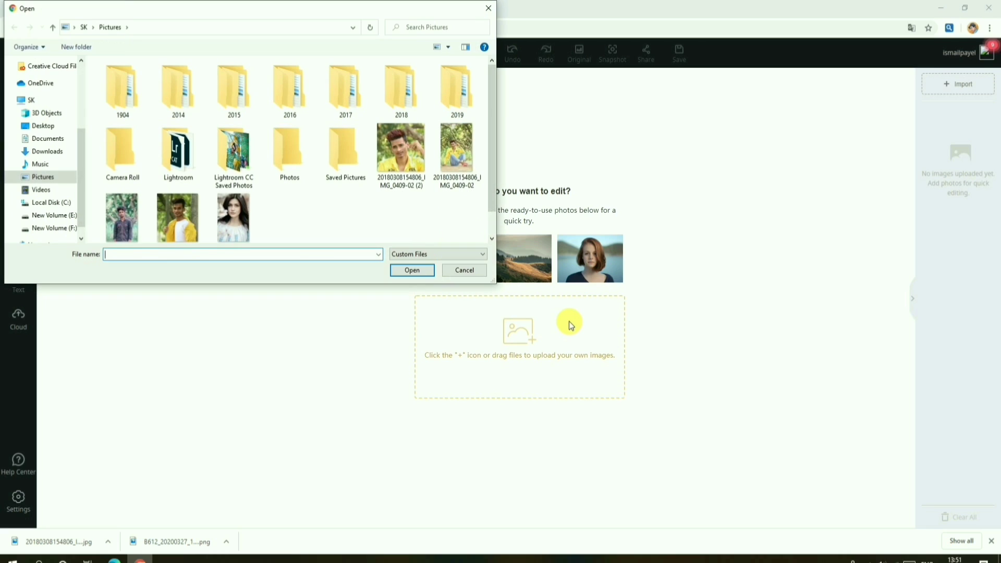
scroll(186, 233, "down", 1)
left_click(180, 224)
double_click(180, 227)
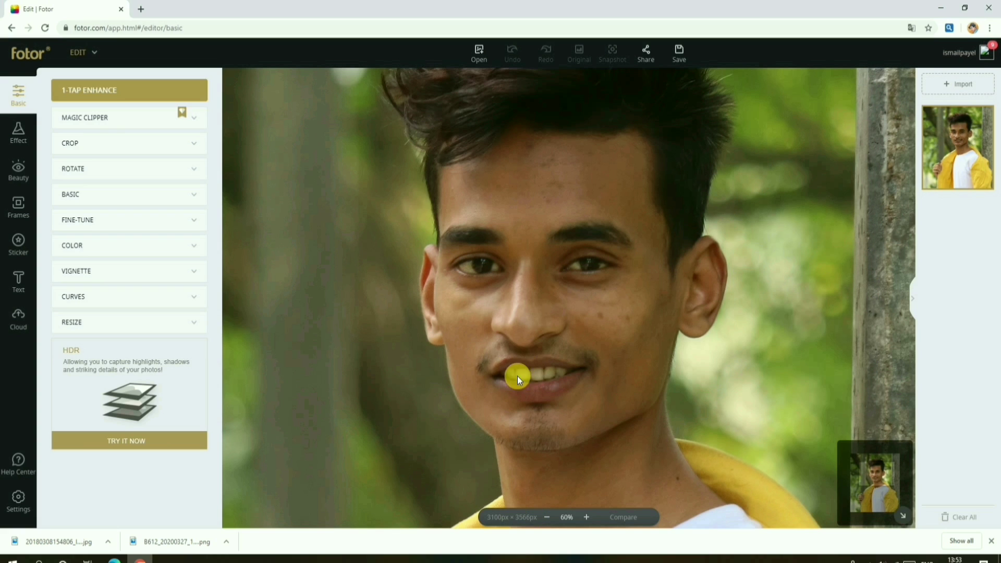
Whiten the man's teeth with the Teeth Whitening tool, using the smallest brush size at 90% intensity
scroll(556, 373, "down", 2)
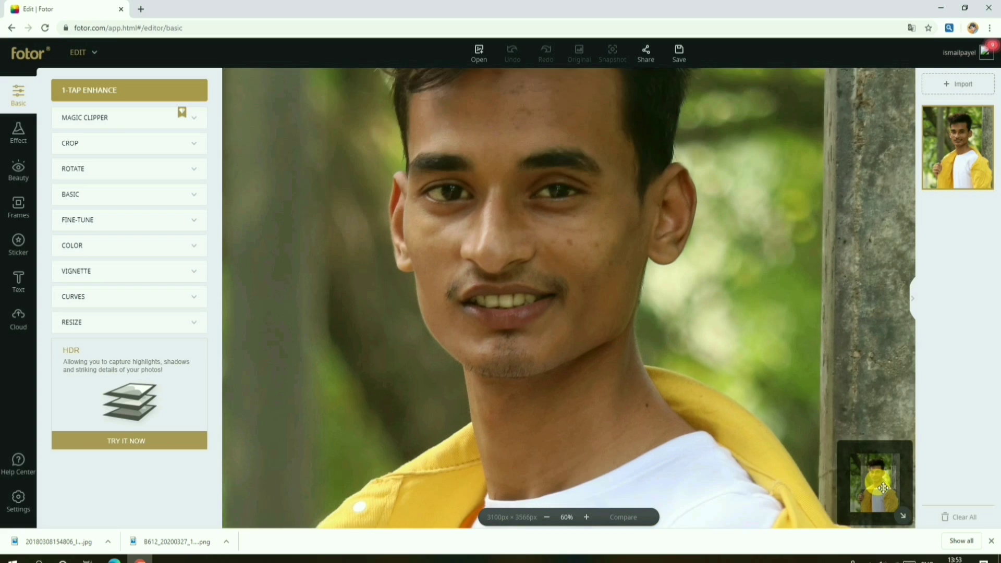
scroll(506, 302, "up", 5)
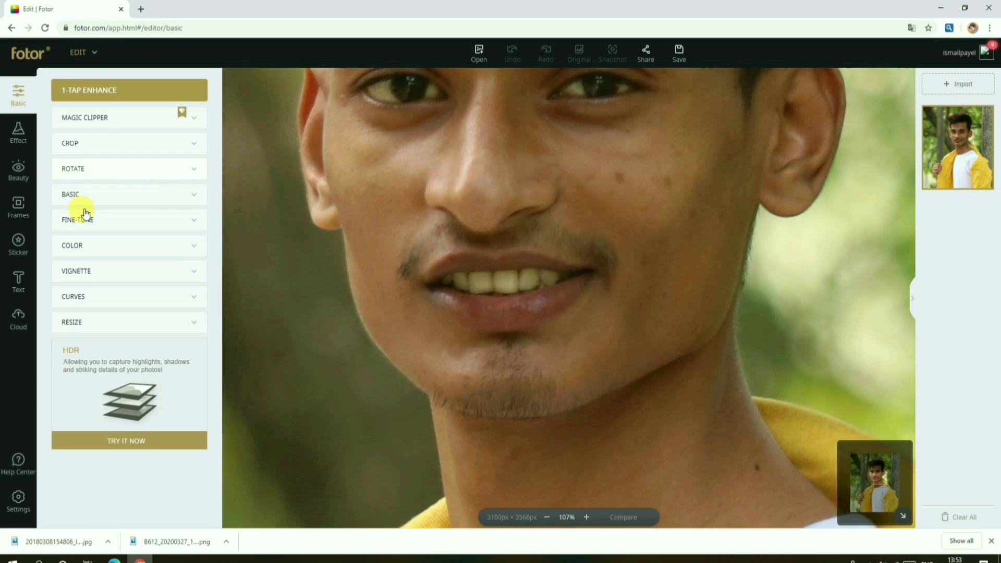
left_click(20, 180)
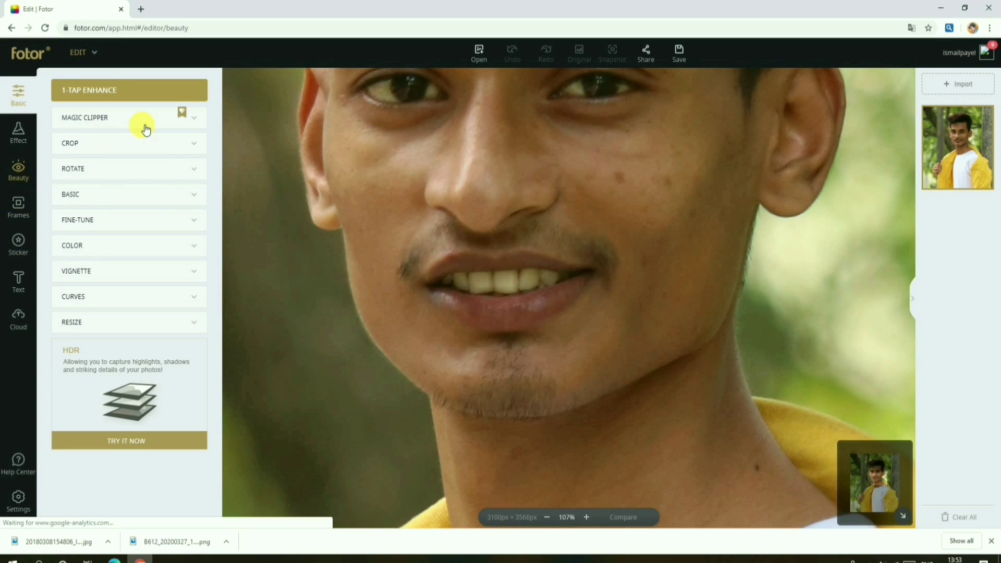
scroll(134, 415, "down", 2)
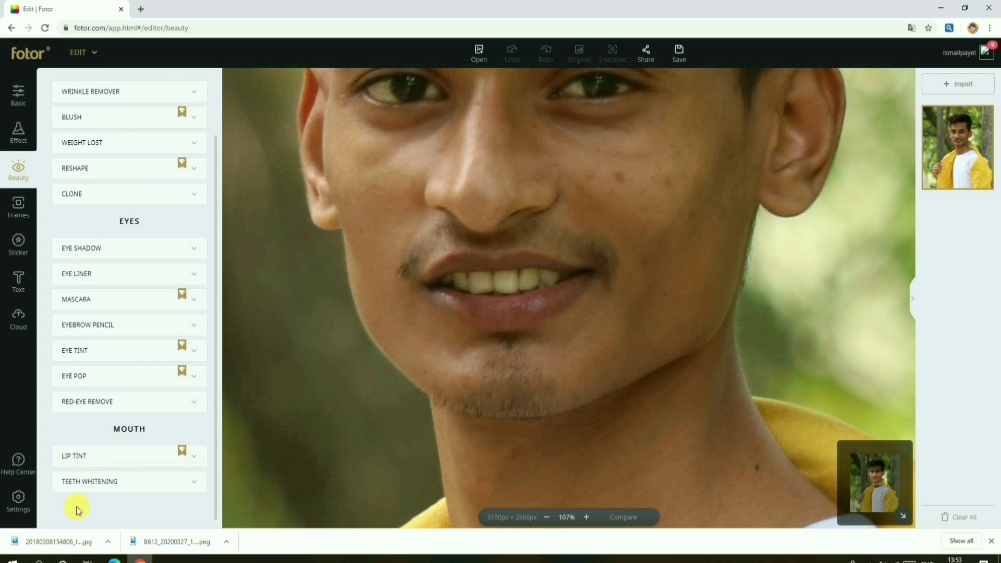
left_click(146, 484)
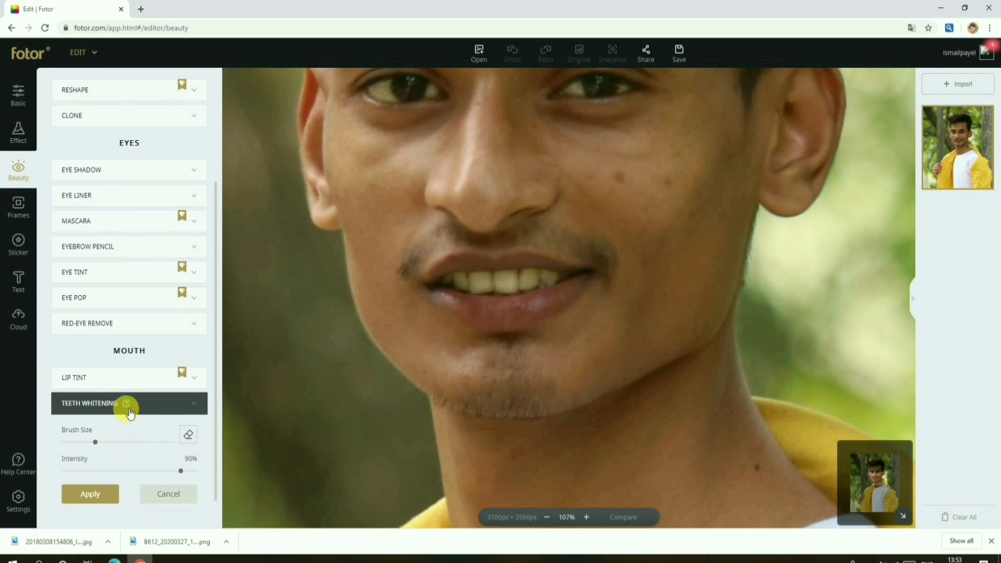
mouse_move(125, 405)
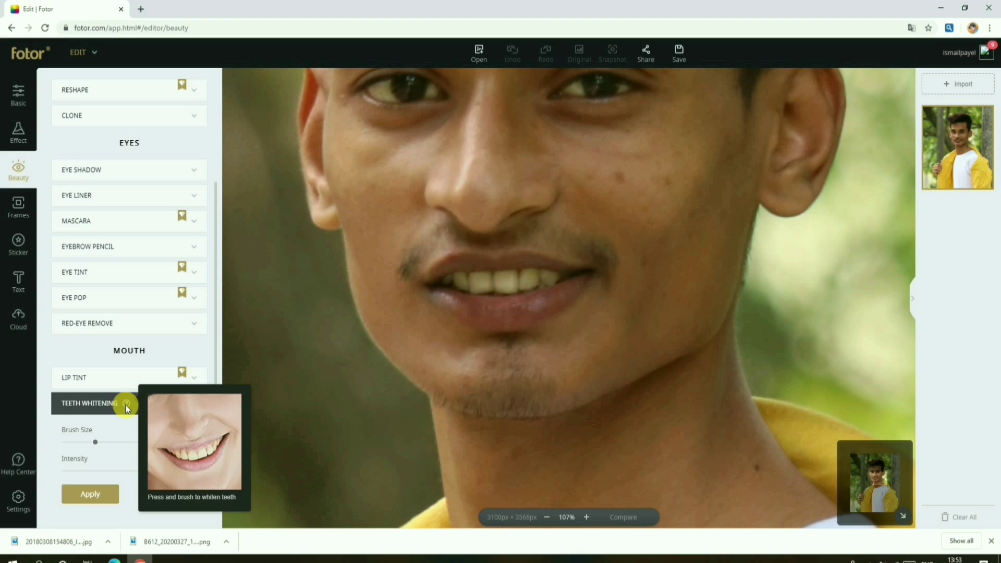
left_click_drag(99, 448, 61, 446)
mouse_move(480, 297)
left_mouse_down()
mouse_move(459, 313)
mouse_move(469, 285)
mouse_move(532, 284)
mouse_move(465, 284)
mouse_move(563, 279)
left_mouse_up()
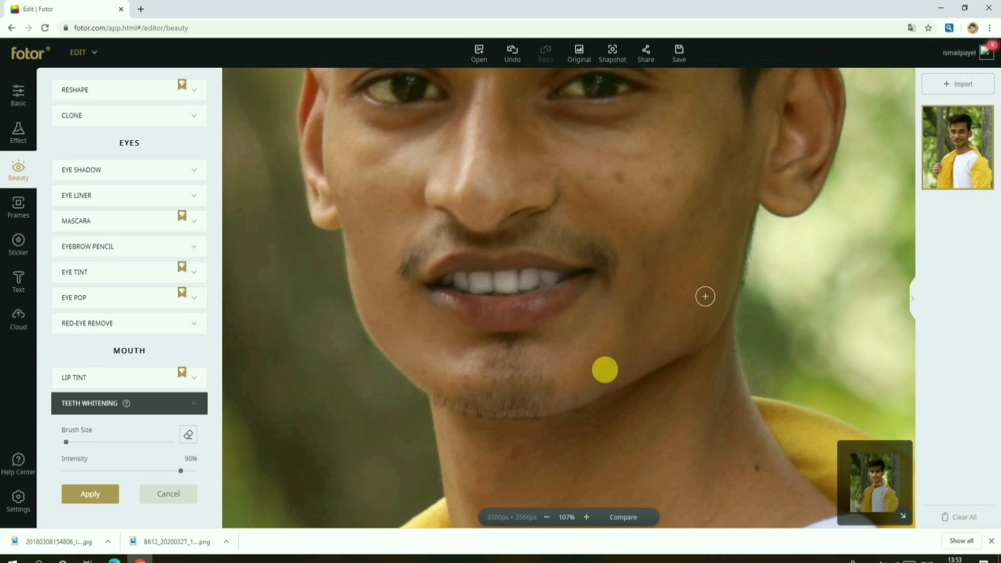
Apply the pending teeth whitening and download the photo as IMG_8017-01.jpg
scroll(196, 482, "down", 1)
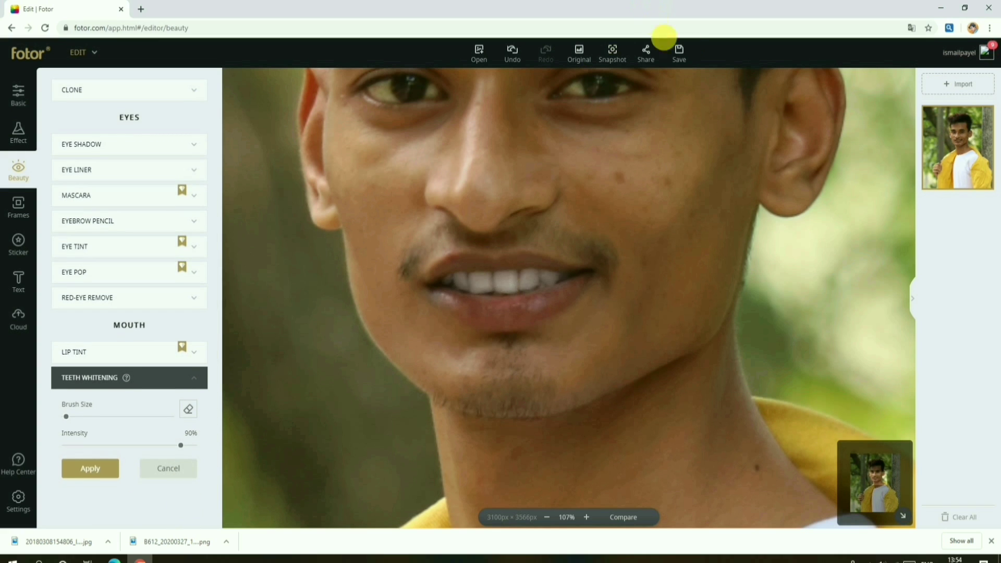
left_click(661, 66)
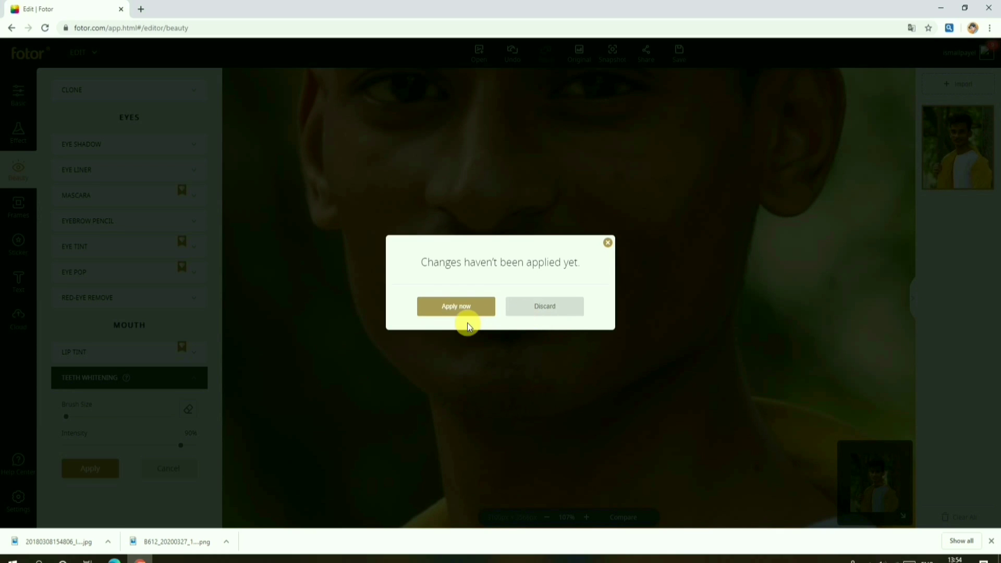
left_click(750, 265)
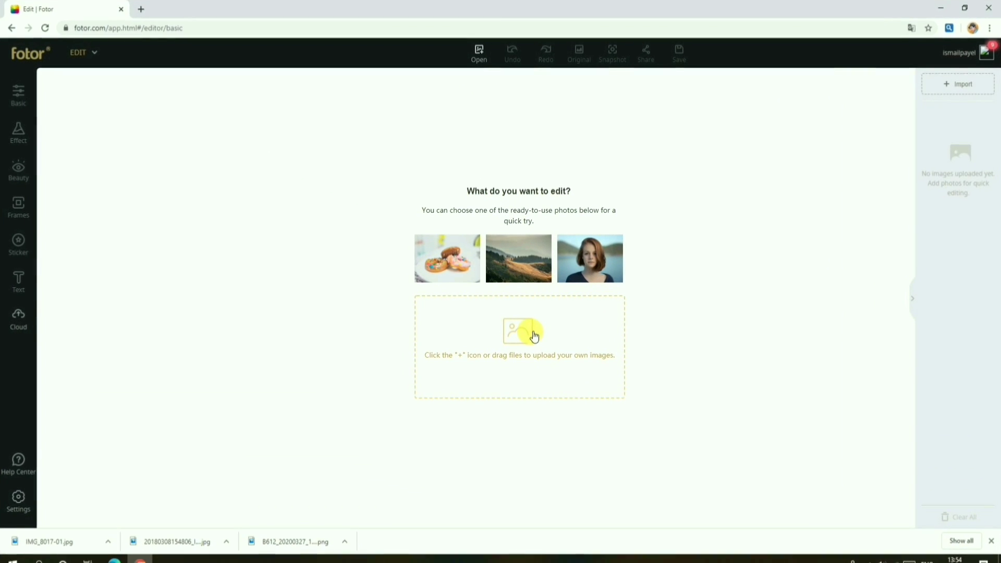
Upload the portrait of the dark-haired woman in the white embroidered blouse from the Pictures folder
left_click(536, 321)
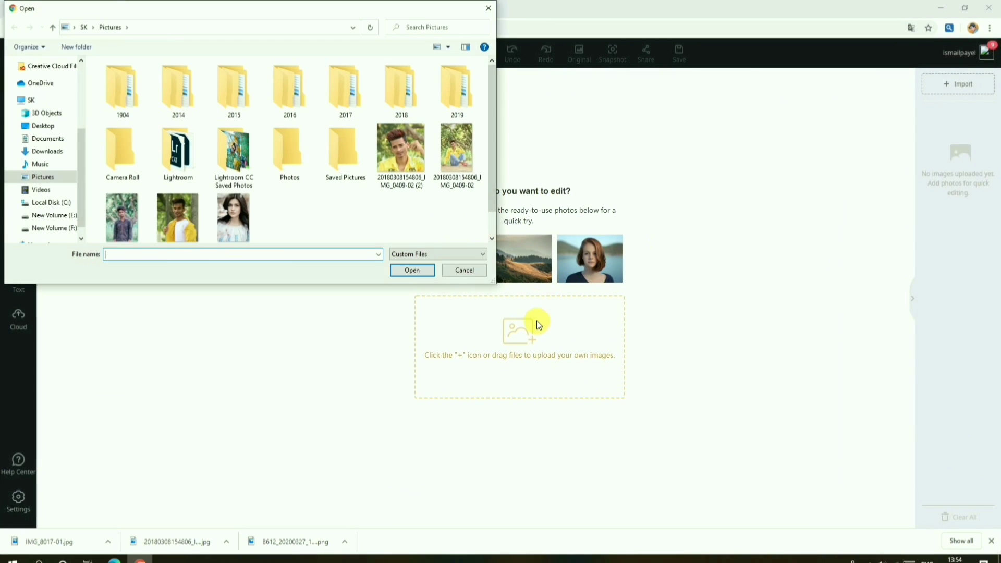
double_click(224, 212)
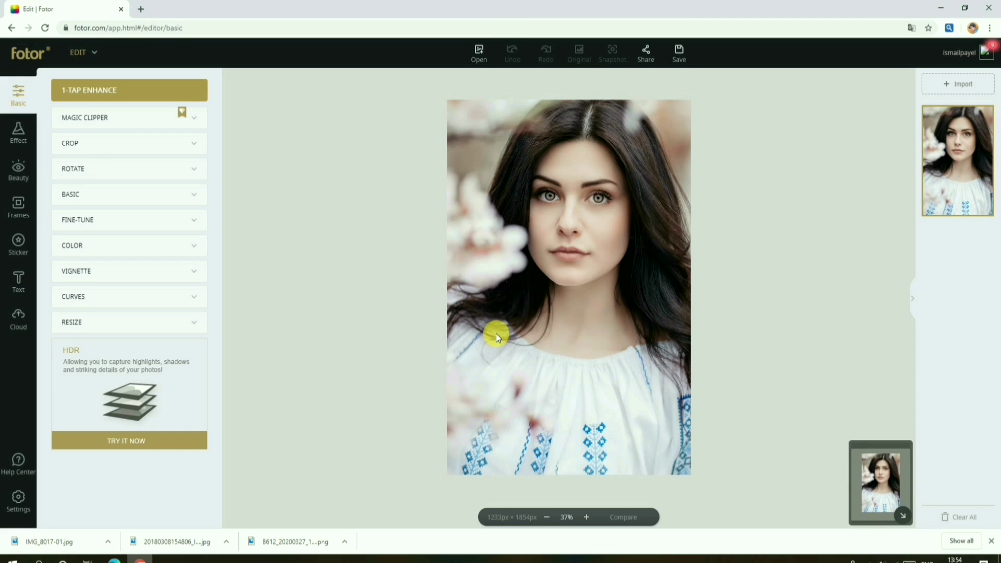
scroll(605, 281, "up", 2)
scroll(605, 280, "down", 1)
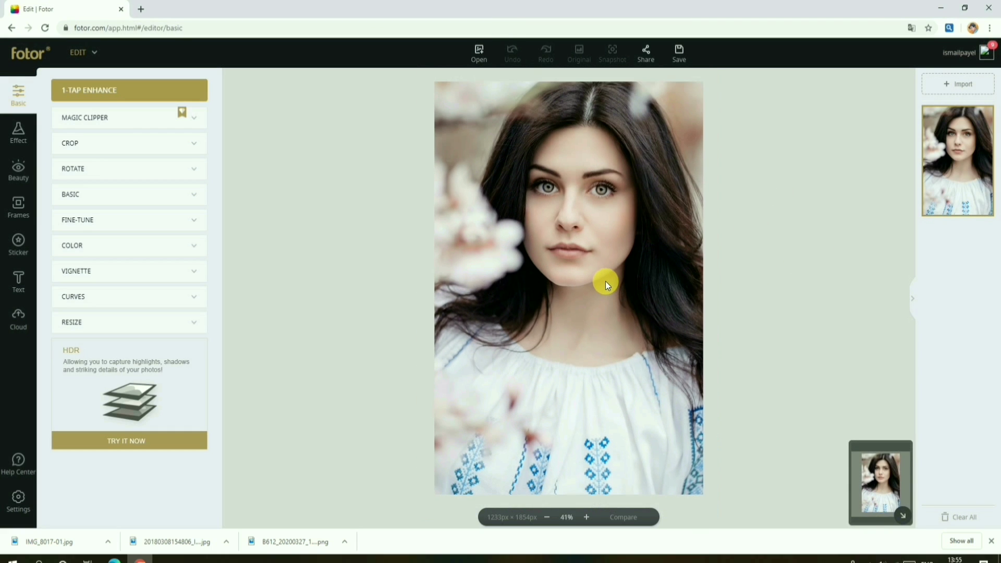
scroll(606, 280, "up", 1)
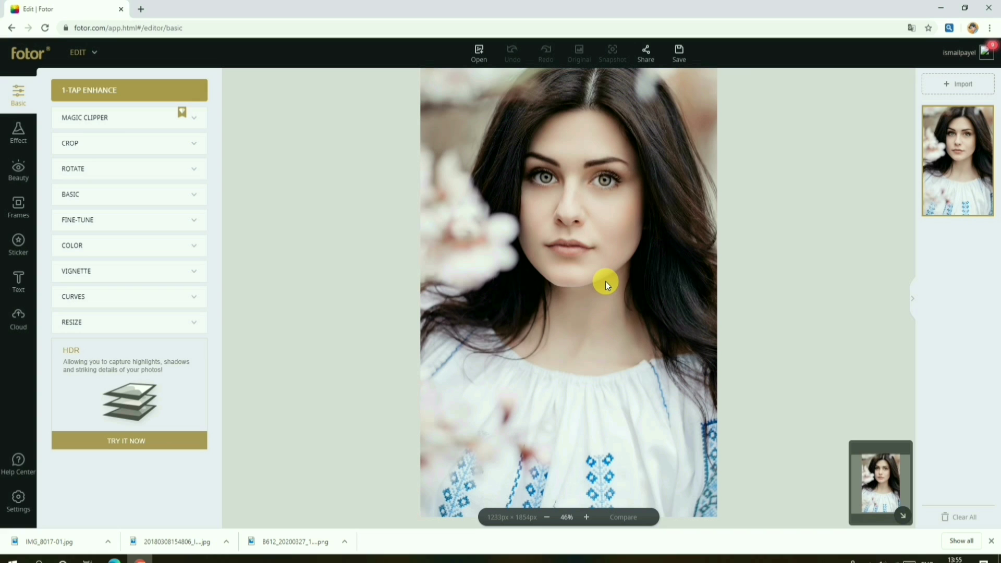
Brush maroon eye shadow at 40% intensity around both of the woman's eyes and apply the change
left_click(18, 170)
scroll(697, 421, "up", 3)
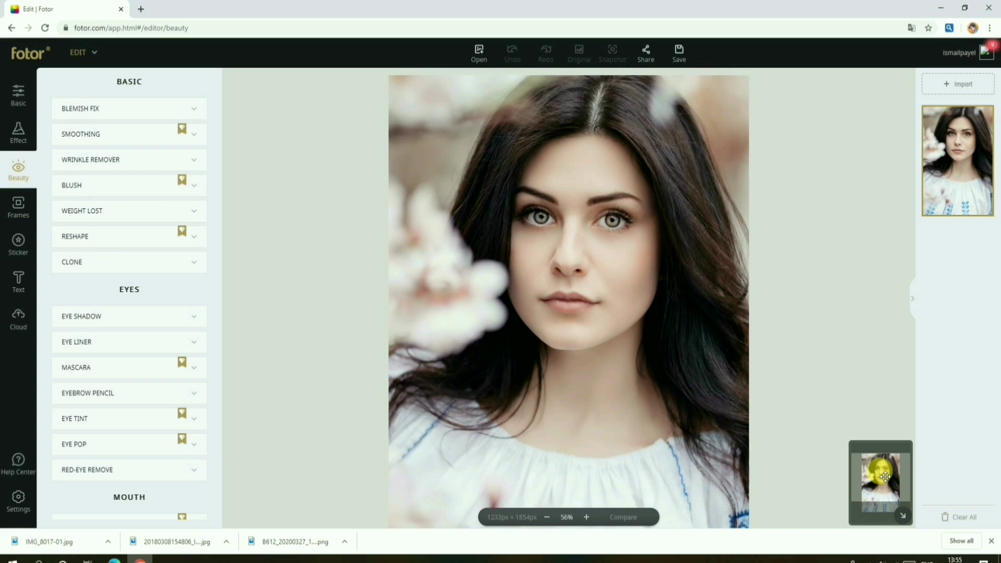
scroll(697, 421, "up", 4)
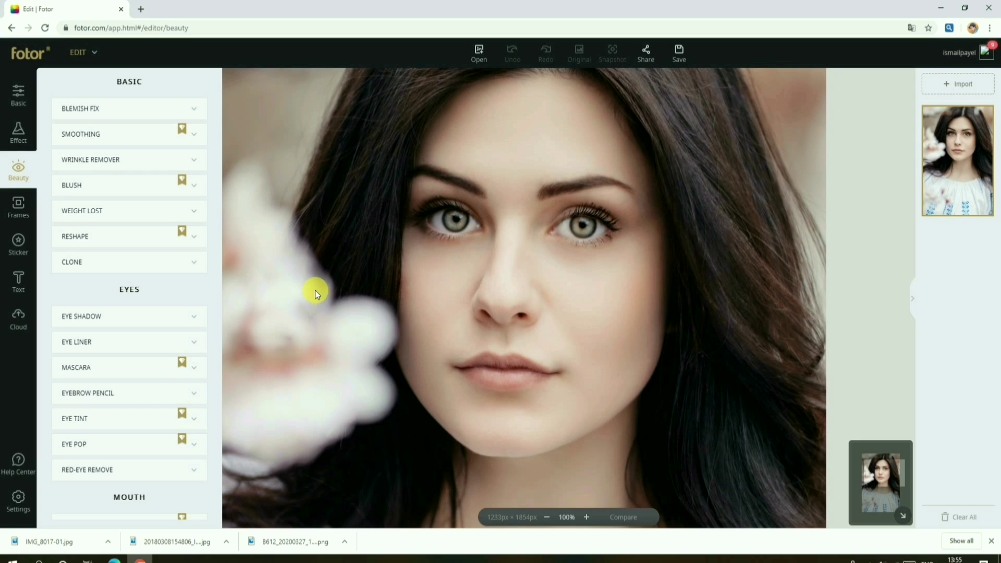
left_click(102, 319)
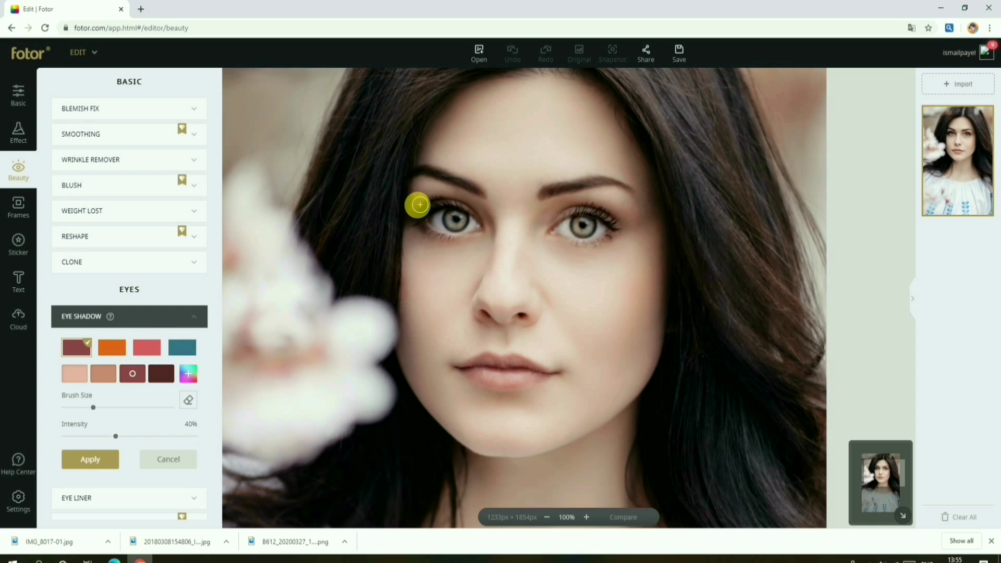
mouse_move(420, 205)
left_mouse_down()
mouse_move(479, 220)
mouse_move(448, 198)
mouse_move(428, 200)
mouse_move(472, 217)
left_mouse_up()
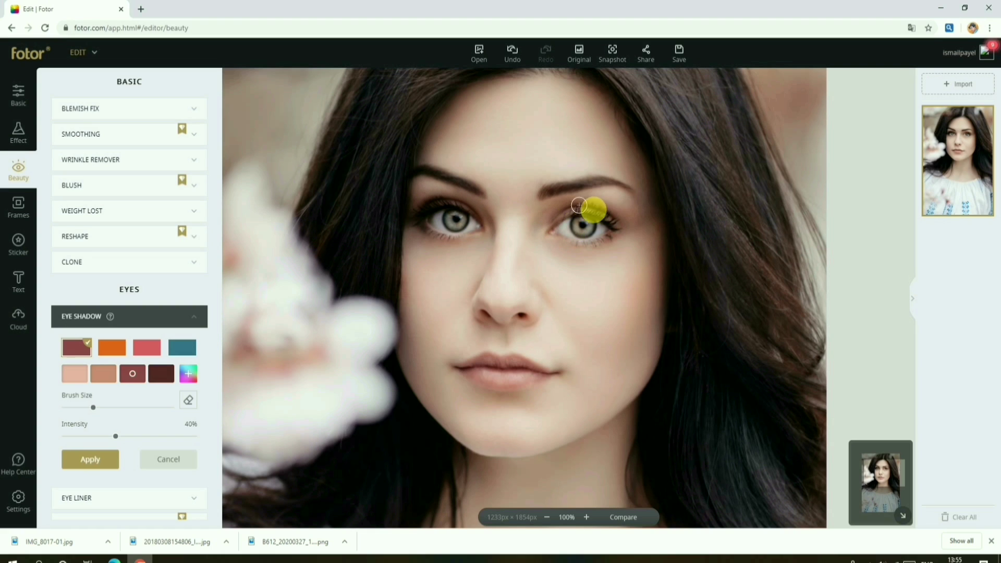
mouse_move(579, 206)
left_mouse_down()
mouse_move(628, 227)
mouse_move(598, 208)
mouse_move(532, 217)
mouse_move(551, 224)
mouse_move(594, 206)
mouse_move(551, 237)
mouse_move(603, 245)
mouse_move(622, 230)
left_mouse_up()
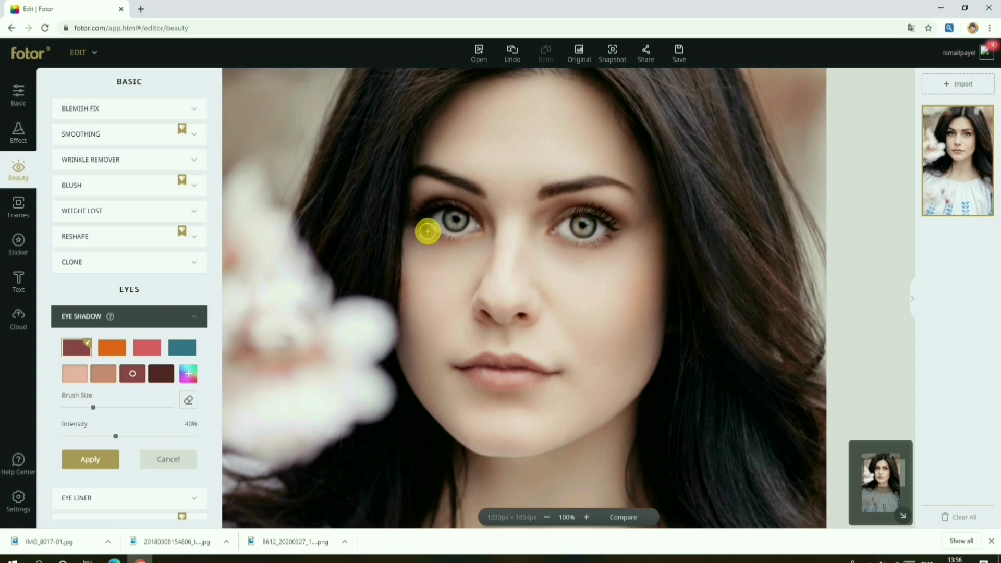
mouse_move(428, 231)
left_mouse_down()
mouse_move(486, 233)
mouse_move(458, 239)
left_mouse_up()
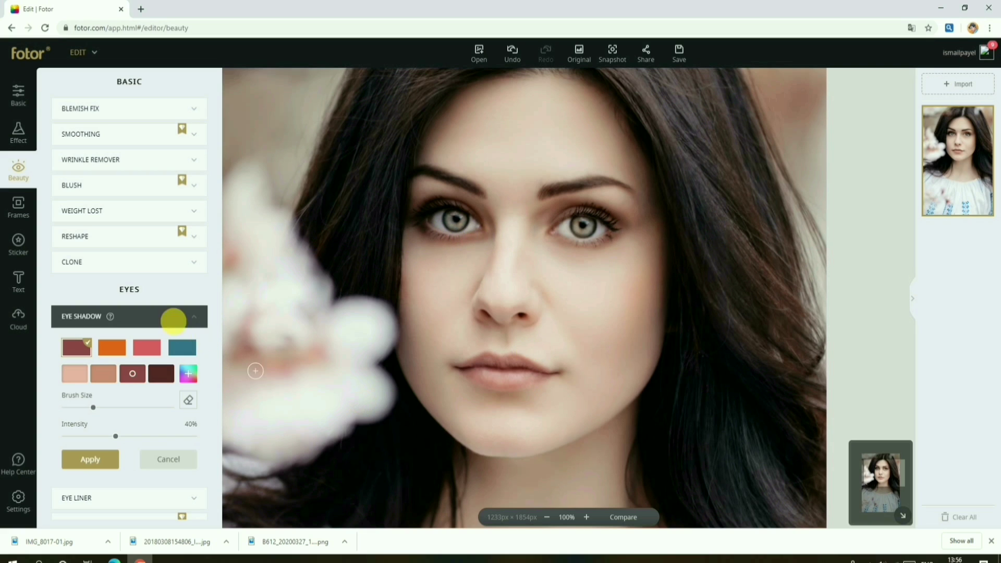
scroll(112, 365, "down", 3)
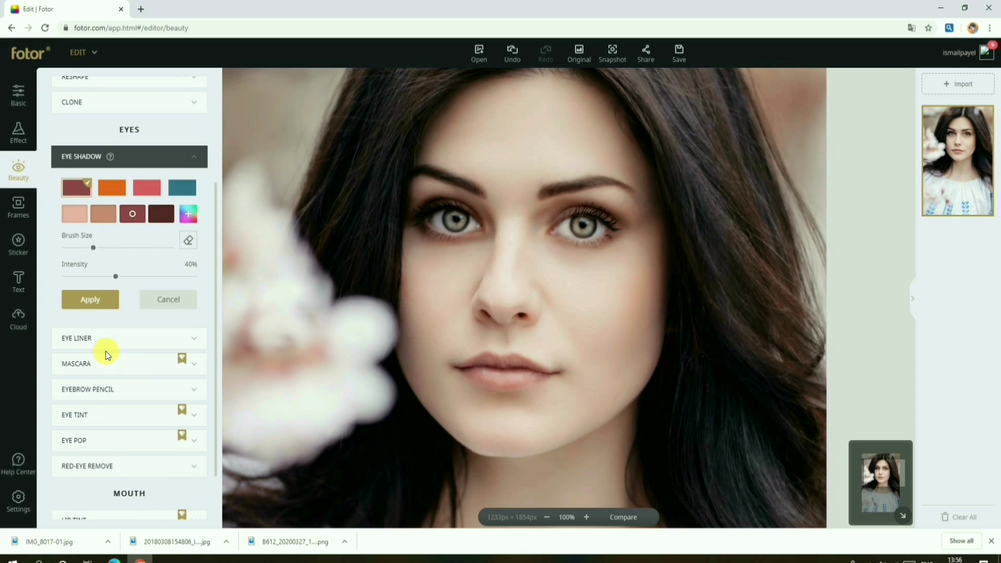
left_click(110, 347)
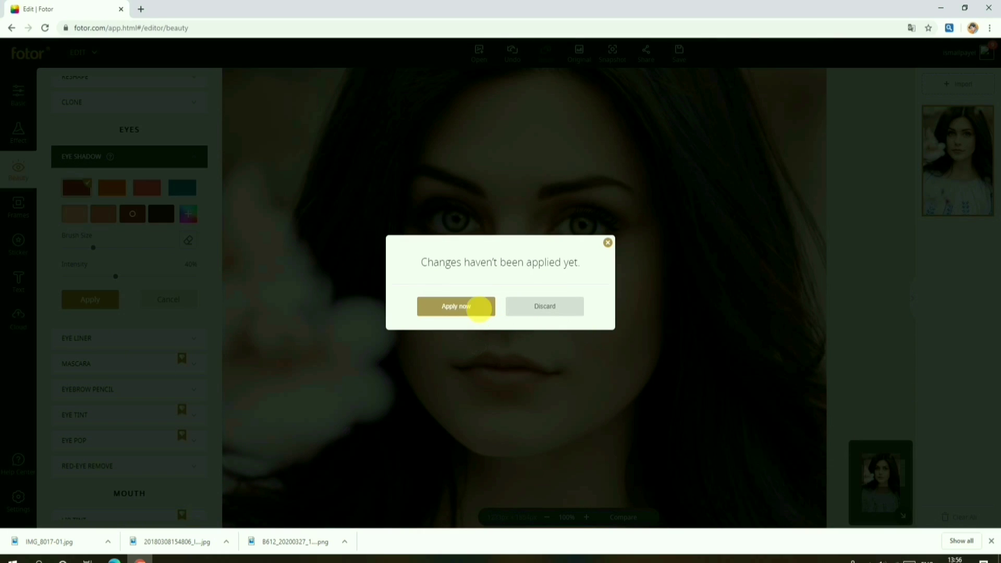
left_click(462, 308)
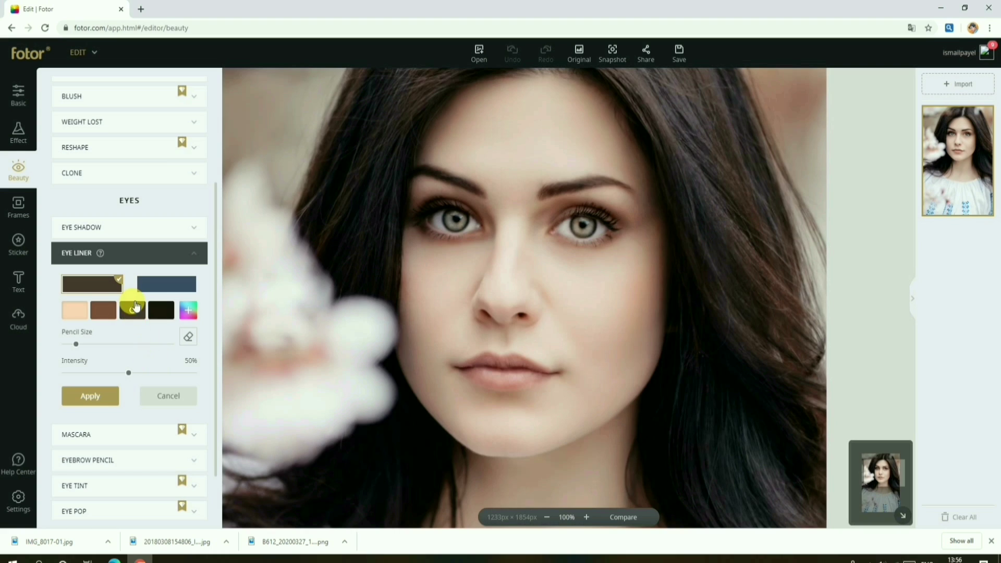
Line both eyes with dark brown eye liner at 50% intensity, undoing one stray stroke, and apply it
mouse_move(100, 254)
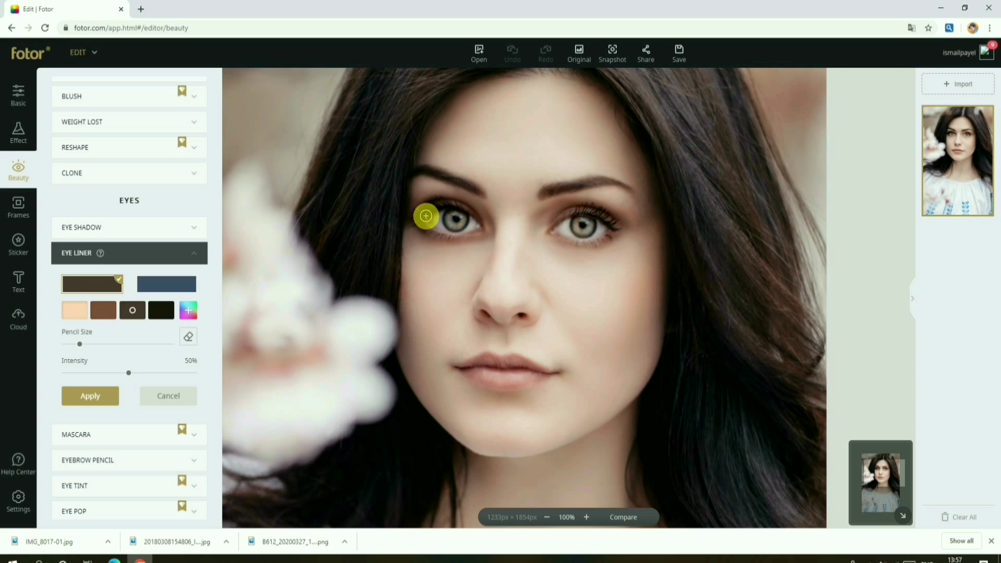
left_click_drag(436, 215, 483, 223)
left_click_drag(569, 213, 622, 228)
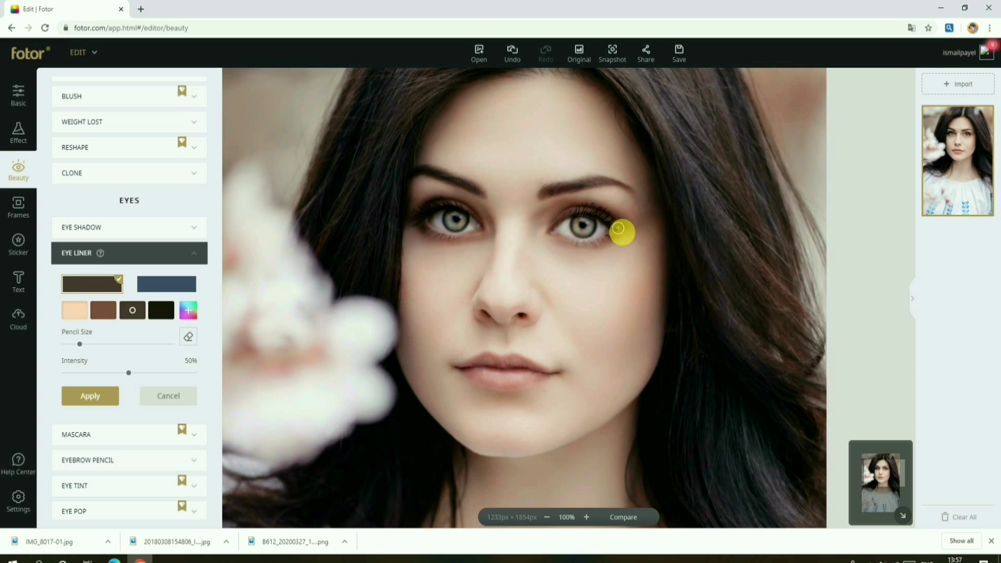
mouse_move(439, 207)
left_mouse_down()
mouse_move(420, 219)
mouse_move(461, 213)
left_mouse_up()
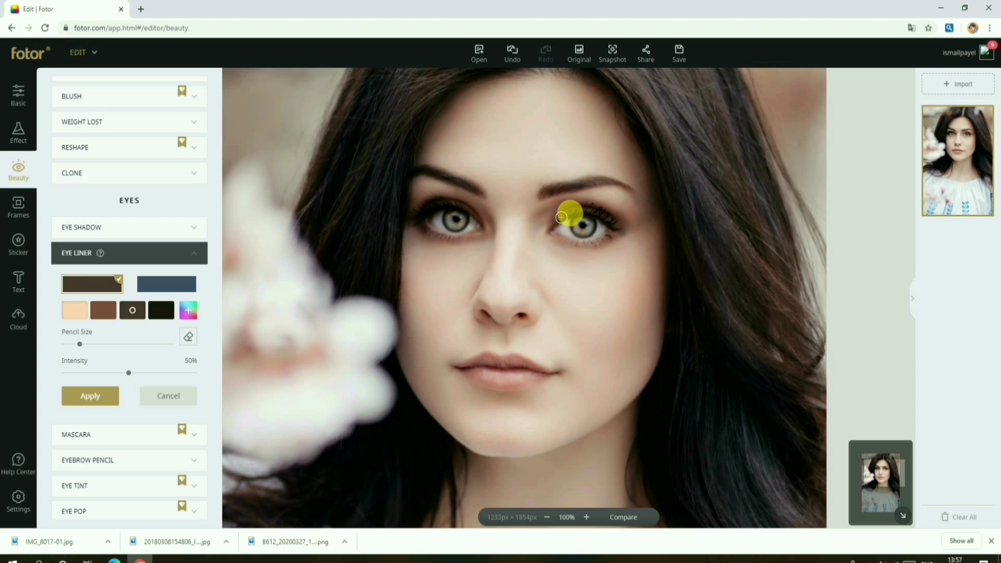
key("ctrl+z")
left_click_drag(428, 233, 454, 230)
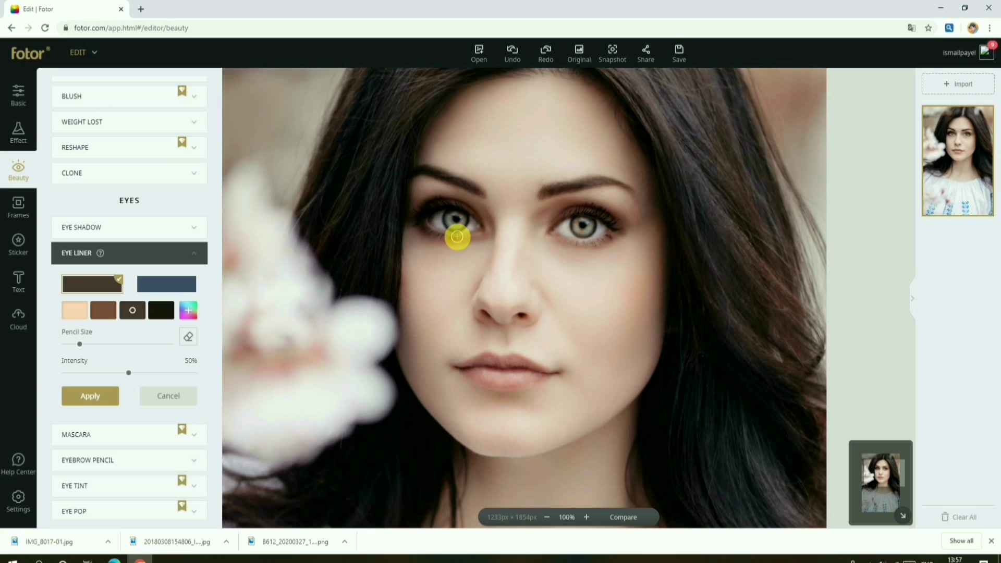
left_click(90, 396)
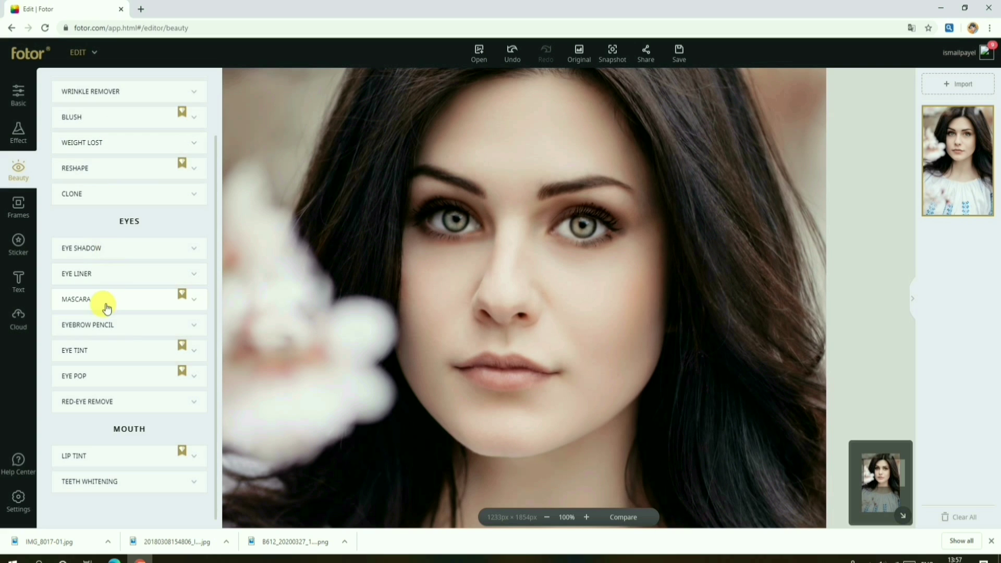
Paint the lips with the red Lip Tint using a smaller brush, set the intensity to 62% and apply it
left_click(93, 464)
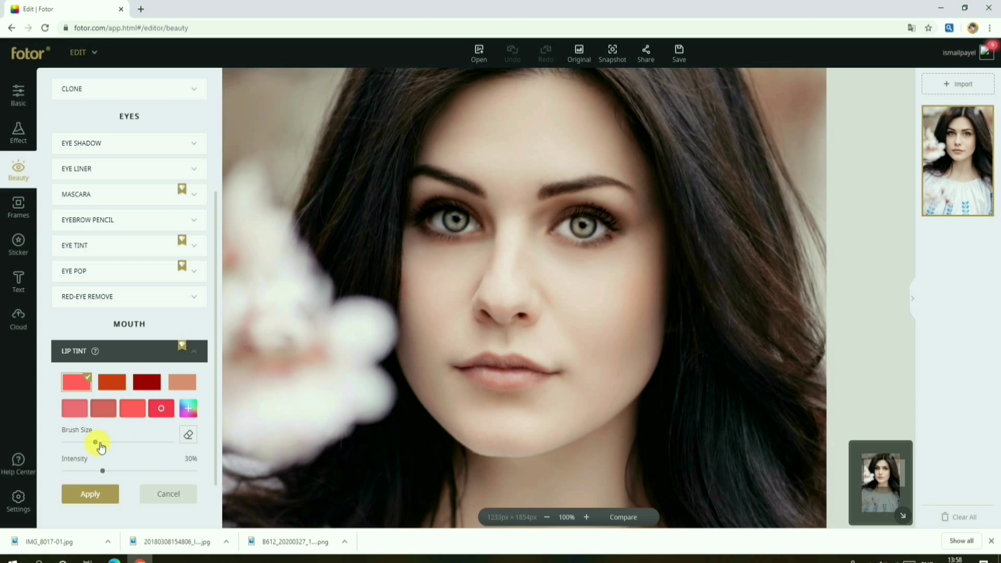
left_click_drag(71, 447, 78, 448)
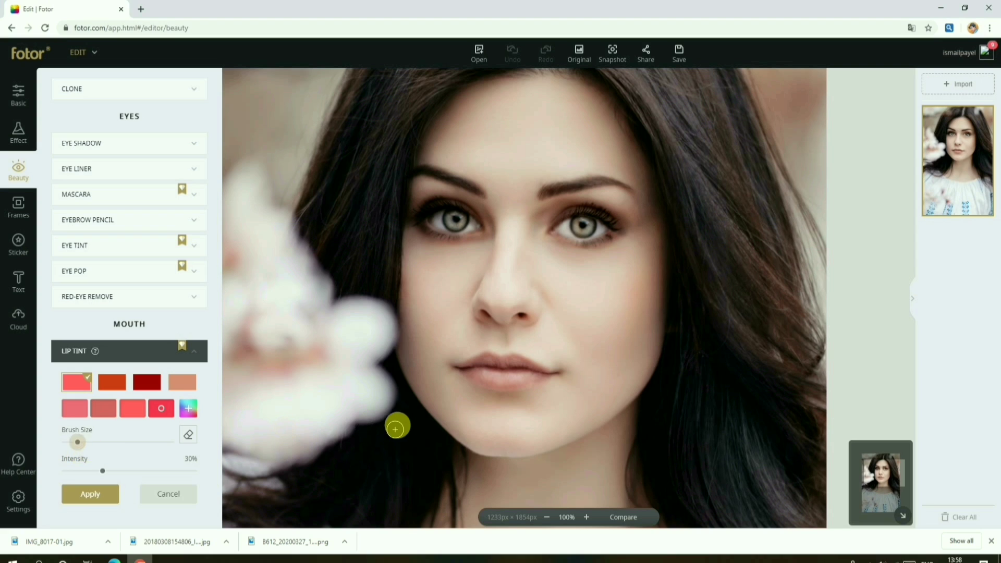
mouse_move(474, 372)
left_mouse_down()
mouse_move(537, 383)
mouse_move(495, 360)
mouse_move(460, 370)
mouse_move(545, 375)
mouse_move(465, 370)
mouse_move(530, 381)
mouse_move(479, 376)
left_mouse_up()
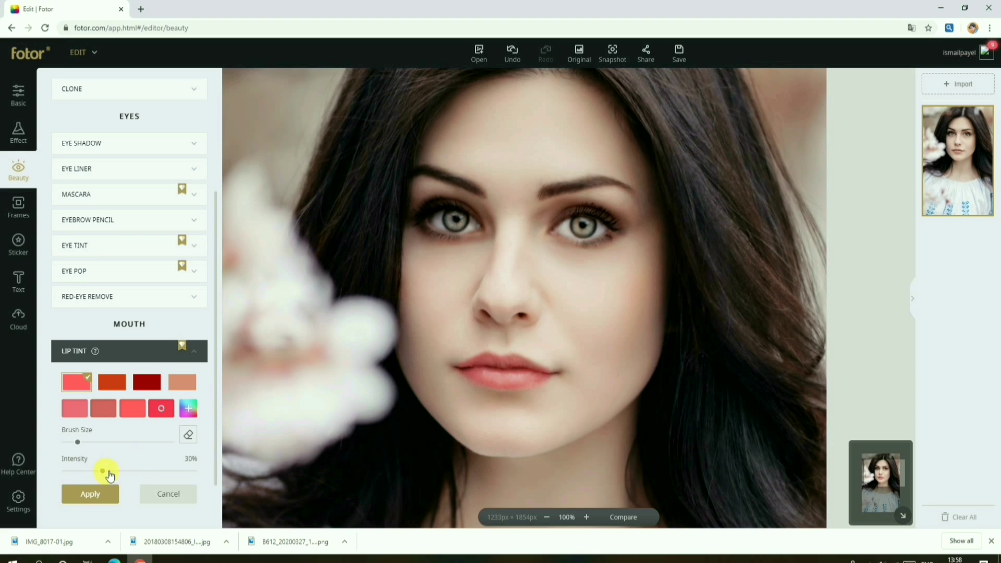
left_click_drag(109, 473, 189, 472)
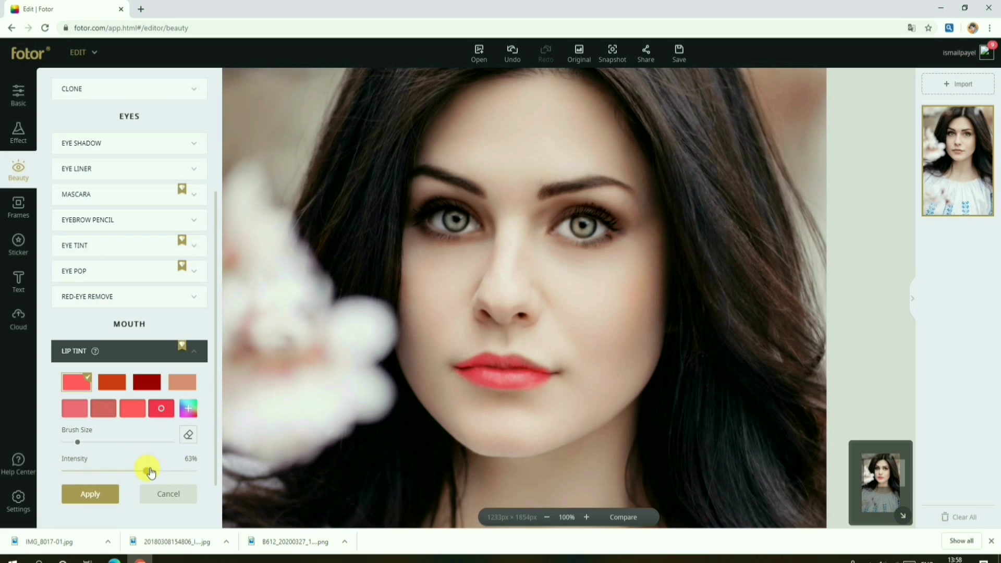
left_click_drag(142, 468, 145, 470)
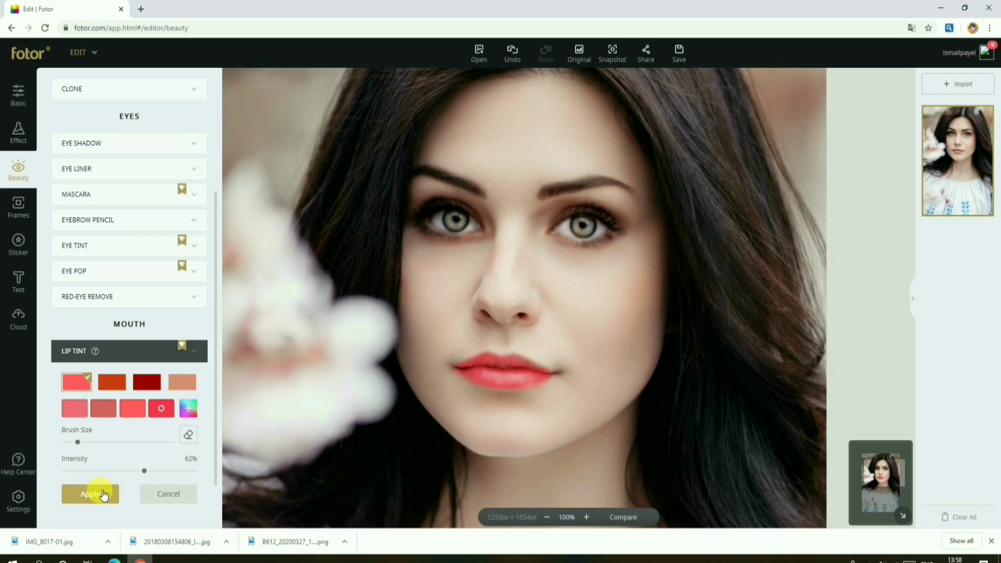
left_click(98, 351)
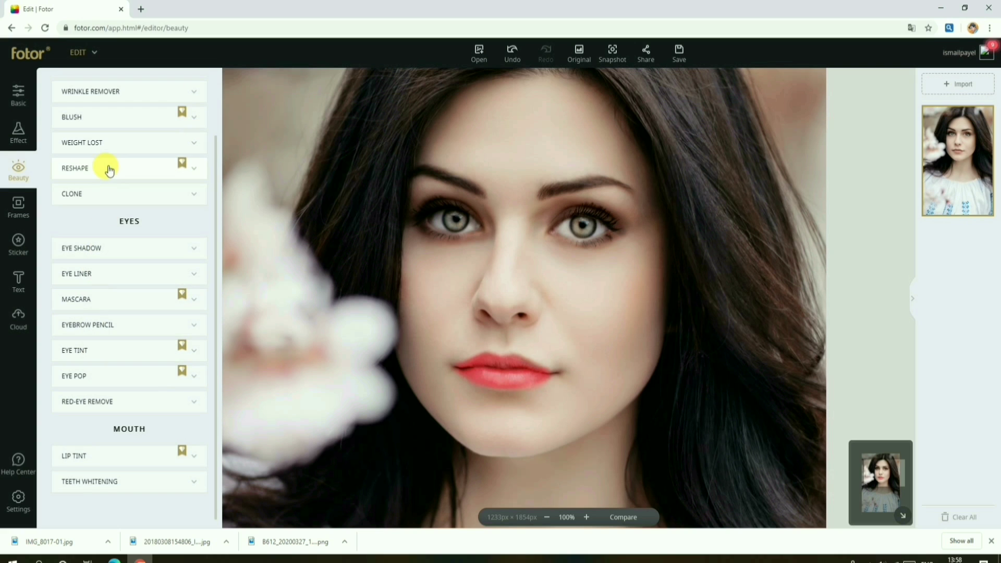
Brush peach blush at 25% intensity onto both cheeks with an enlarged brush and apply it
left_click(106, 121)
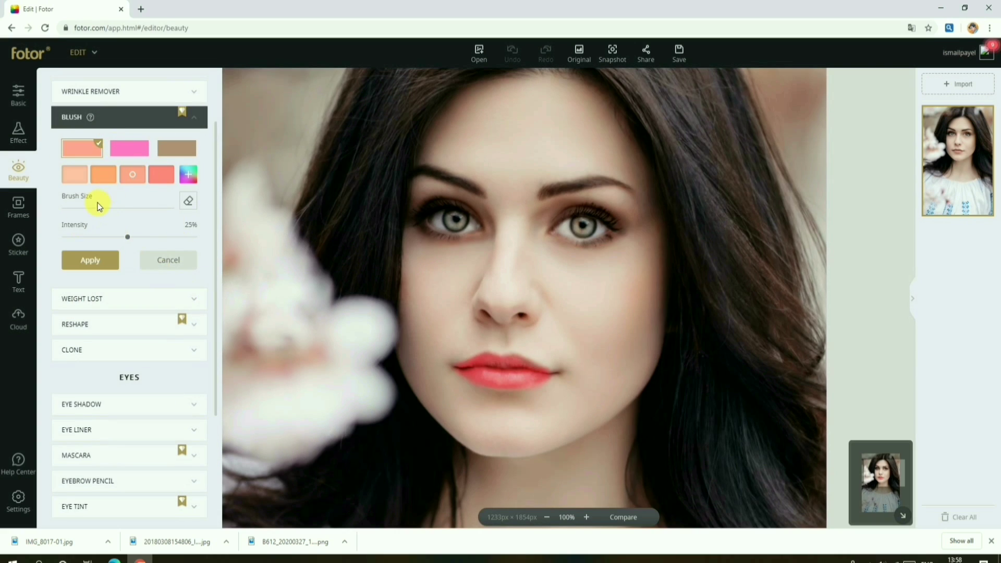
mouse_move(90, 118)
left_click_drag(98, 211, 113, 212)
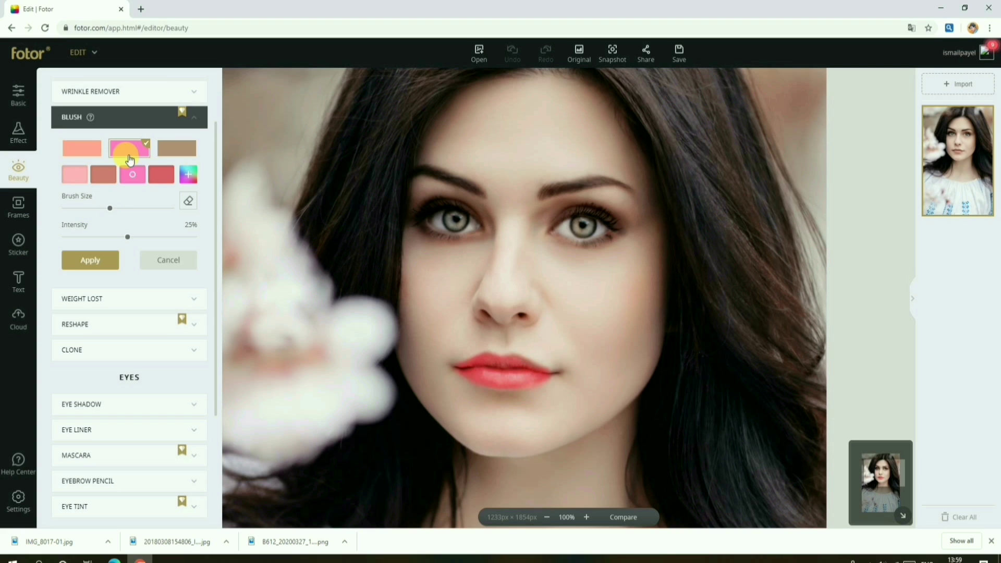
left_click_drag(110, 208, 139, 209)
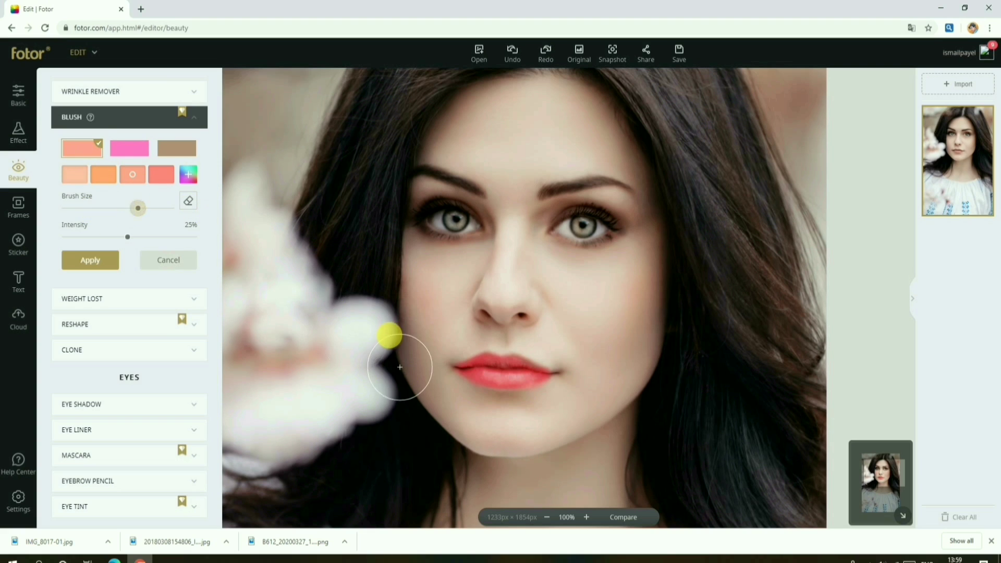
left_click_drag(437, 311, 431, 297)
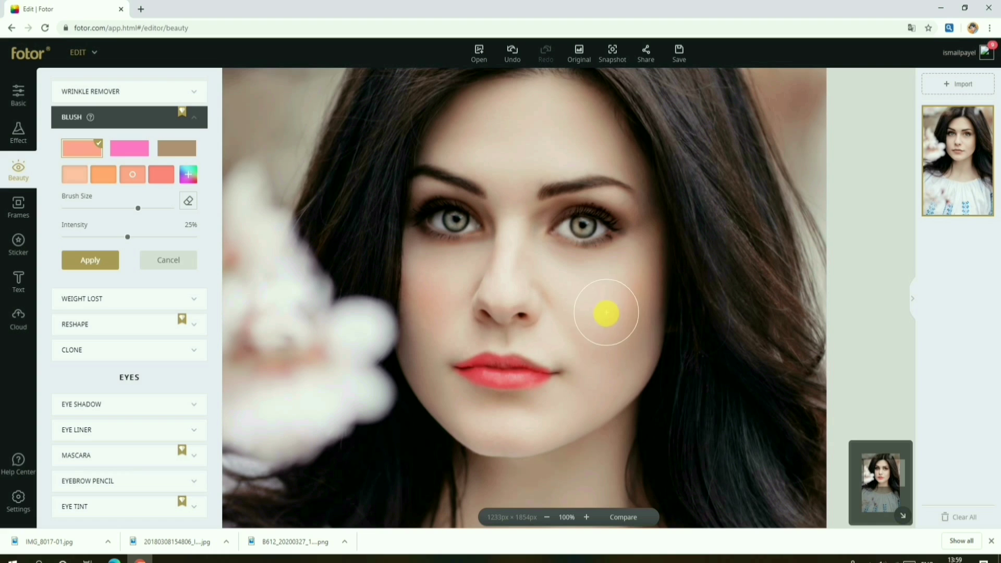
mouse_move(605, 315)
left_mouse_down()
mouse_move(590, 300)
mouse_move(675, 362)
mouse_move(633, 293)
mouse_move(683, 387)
mouse_move(651, 333)
left_mouse_up()
mouse_move(736, 327)
left_mouse_down()
mouse_move(430, 307)
mouse_move(633, 312)
mouse_move(213, 254)
left_mouse_up()
left_click(84, 259)
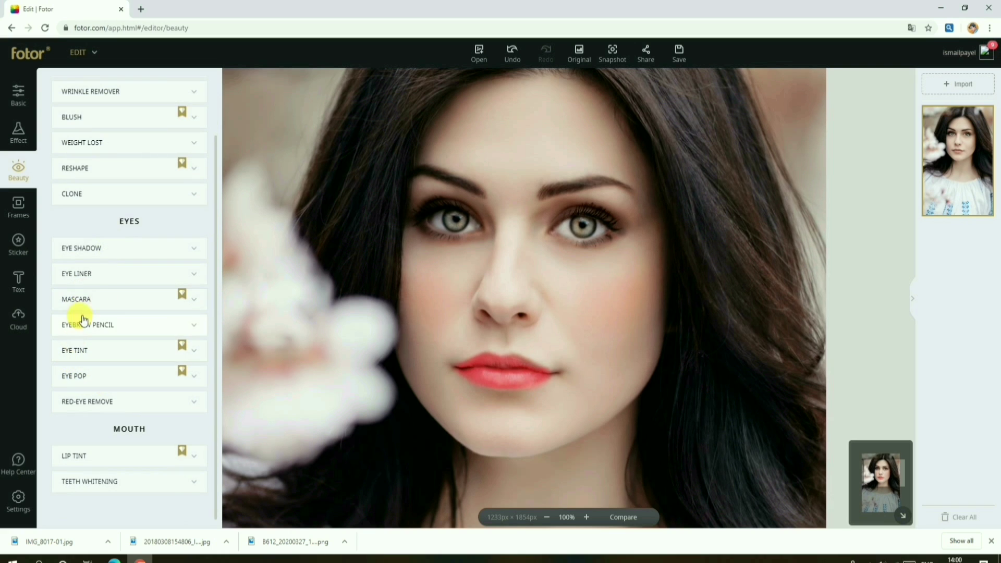
Brighten both irises with Eye Pop at 50% intensity, using a slightly smaller brush, and apply it
left_click(97, 380)
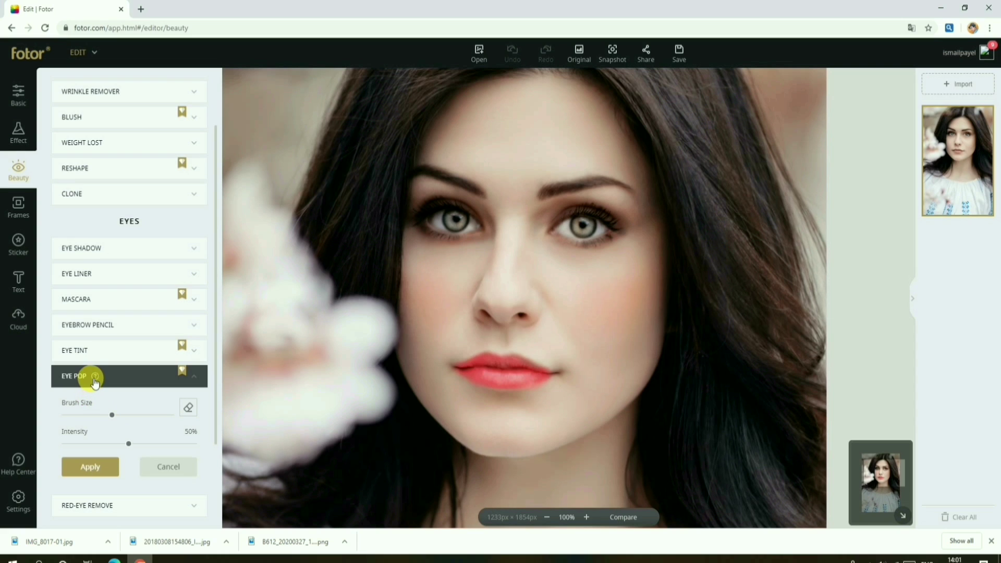
mouse_move(95, 376)
left_click_drag(116, 415, 104, 415)
left_click(459, 223)
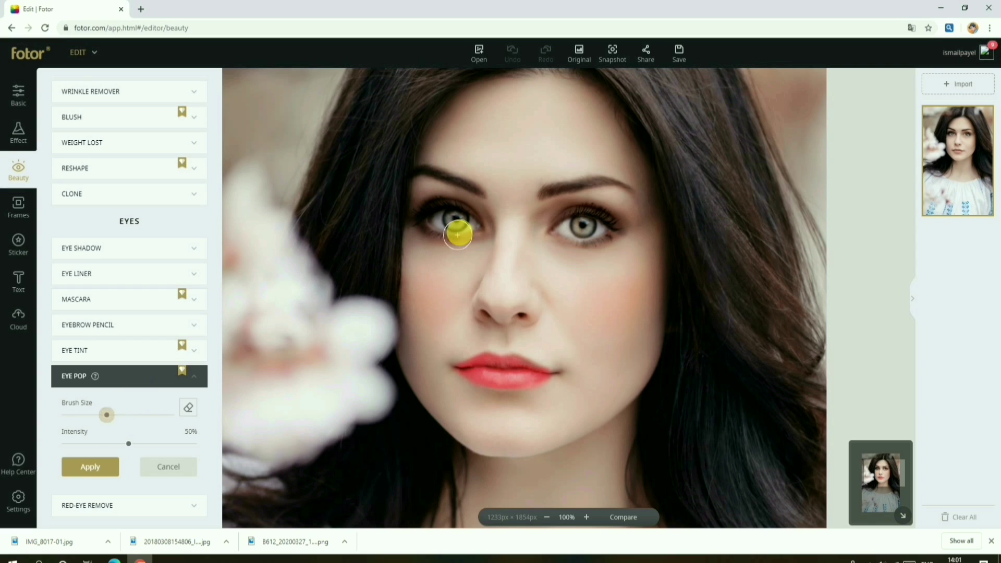
left_click_drag(459, 223, 456, 221)
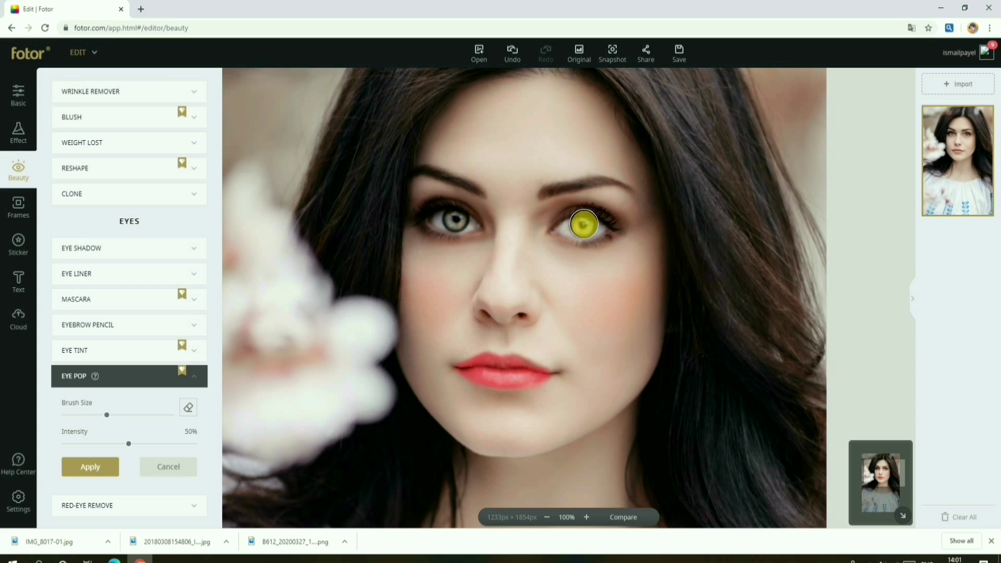
left_click_drag(584, 224, 586, 223)
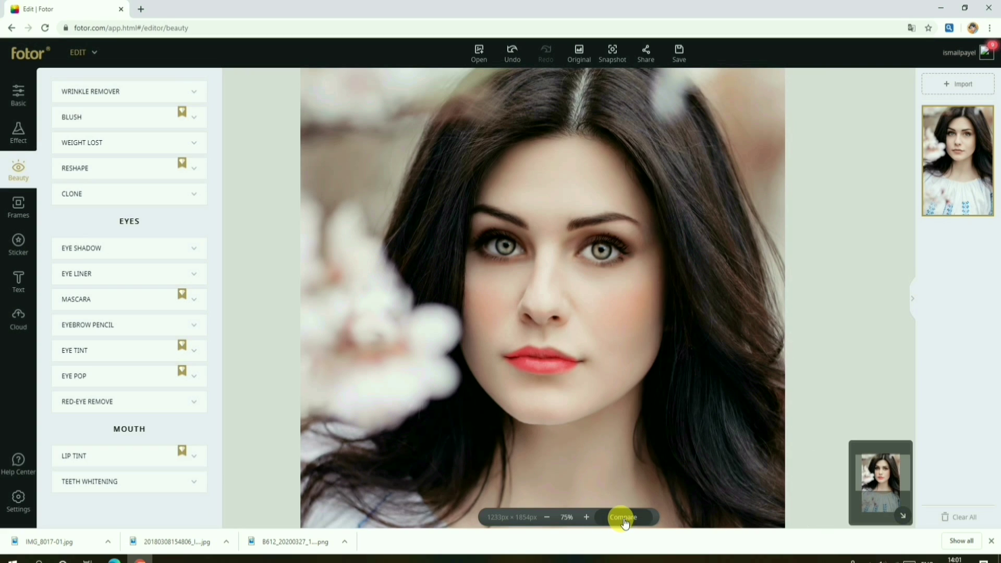
Compare the retouched portrait repeatedly with the original photo to check the makeup changes
left_click(626, 523)
left_click(626, 523)
left_click(626, 523)
left_click(626, 522)
left_click(626, 523)
left_click(626, 523)
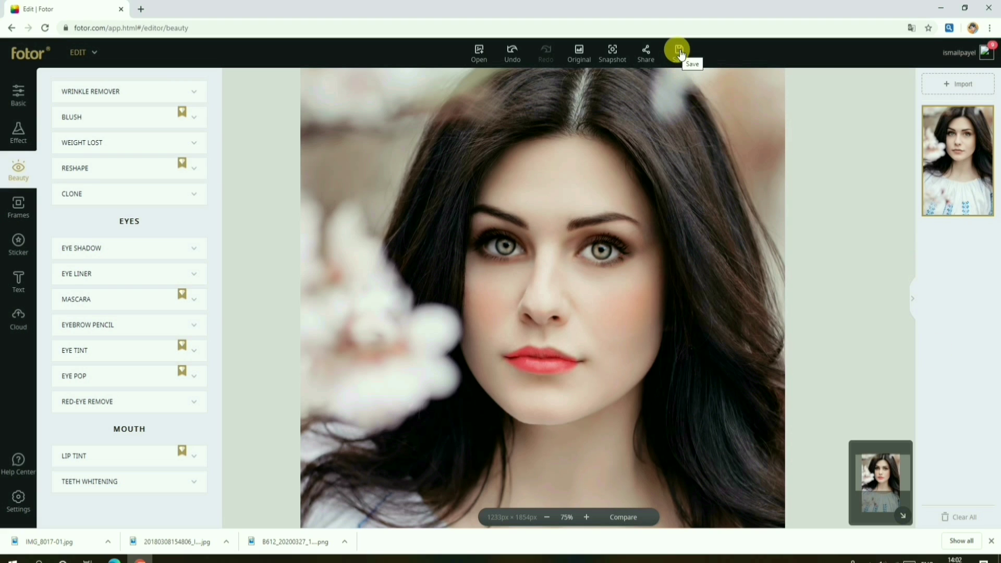
left_click(622, 522)
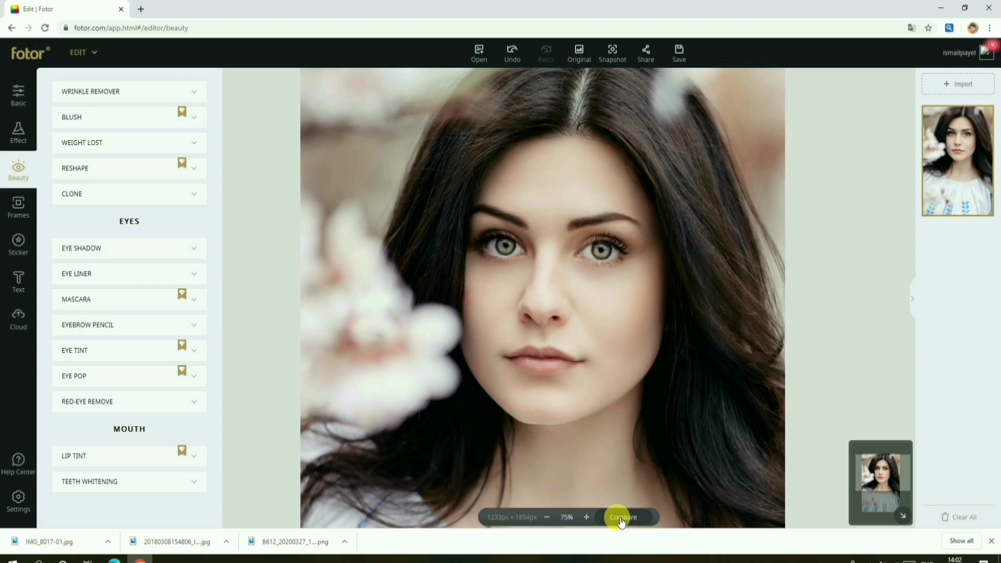
left_click(622, 523)
left_click(622, 522)
left_click(621, 523)
left_click(621, 522)
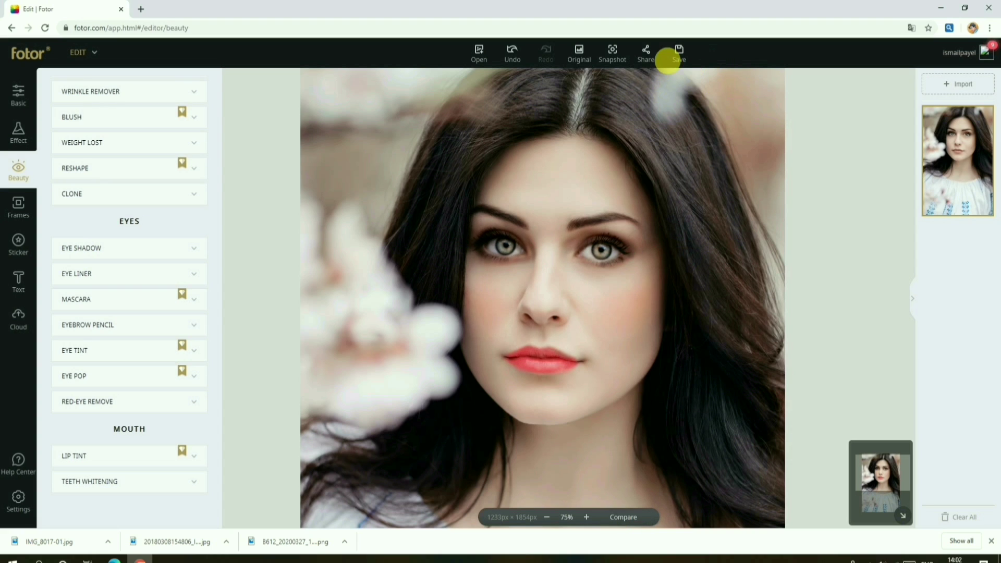
Download the retouched portrait of the woman and close the browser
left_click(676, 52)
left_click(599, 359)
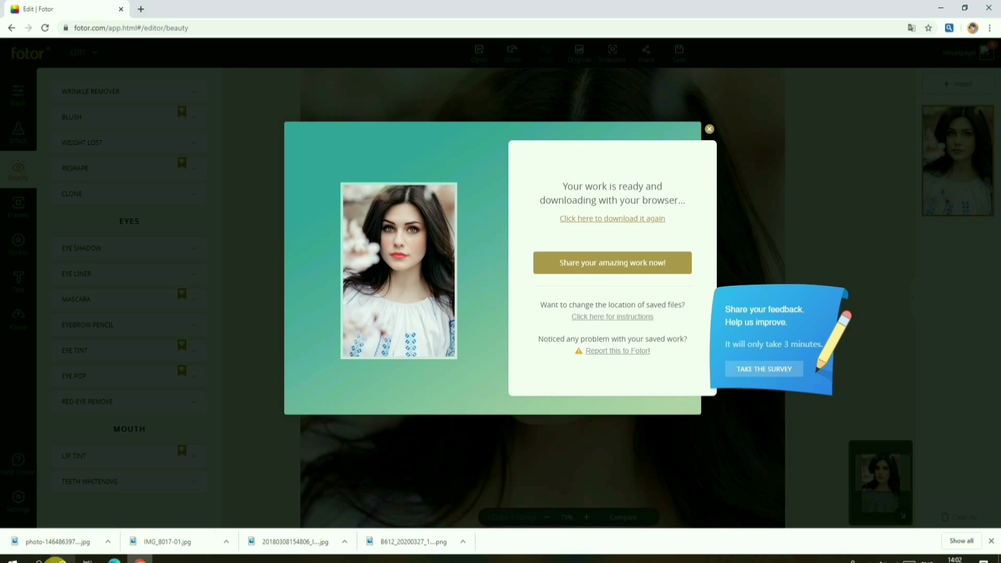
left_click(710, 129)
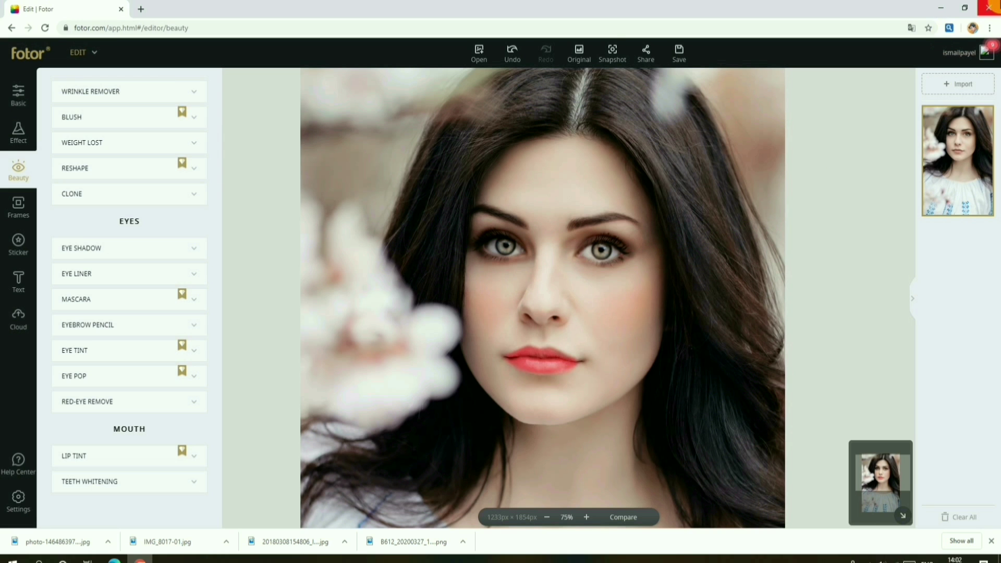
left_click(991, 8)
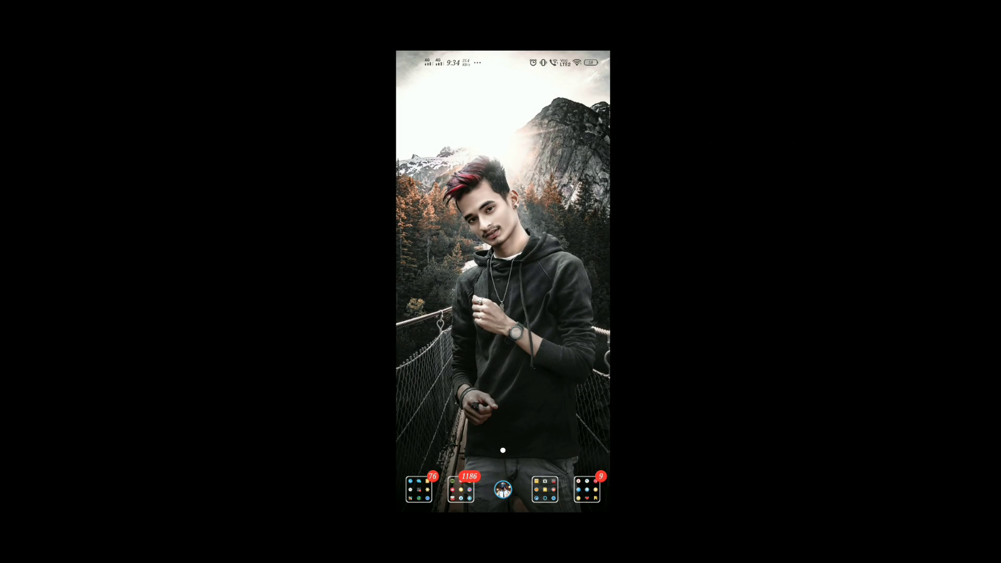
Open pxbee.com in Chrome on the phone, show the page in English and dismiss the translation bar
left_click(461, 489)
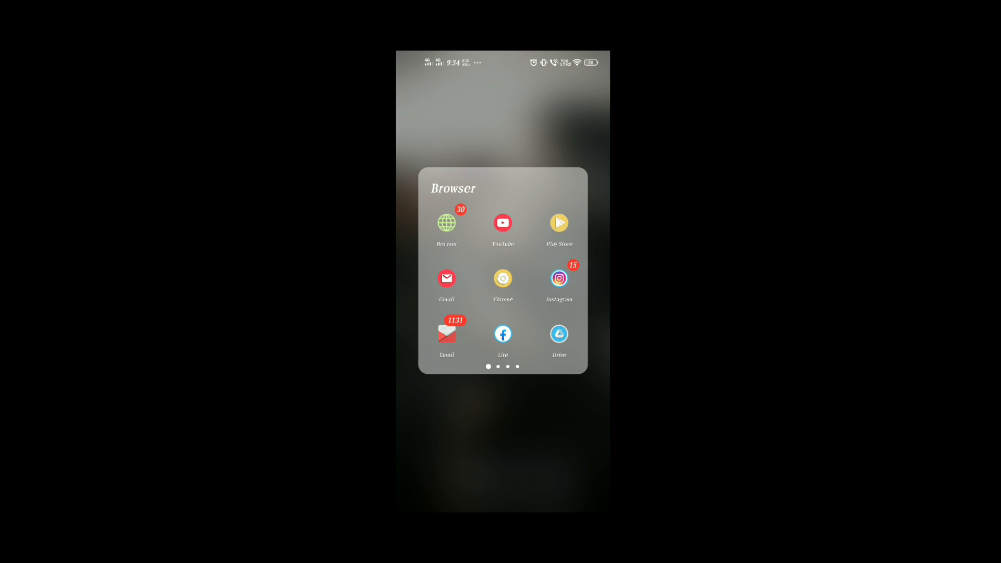
left_click(503, 278)
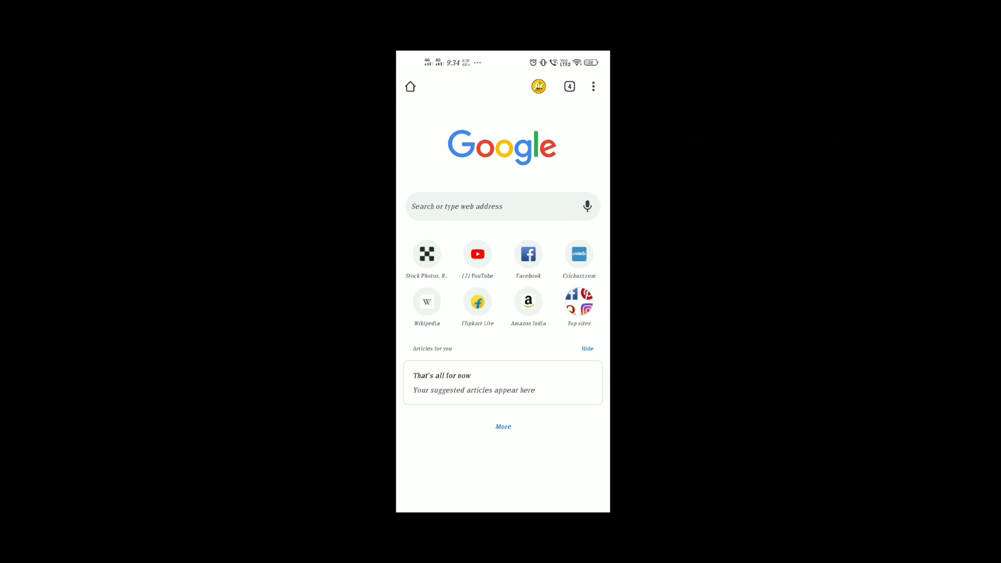
left_click(457, 206)
type("p")
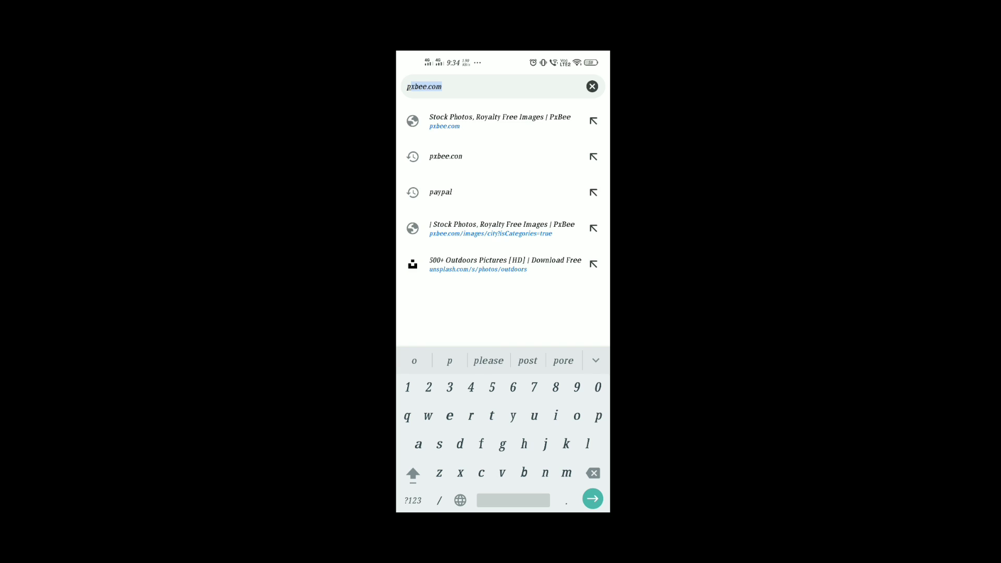
type("xbee")
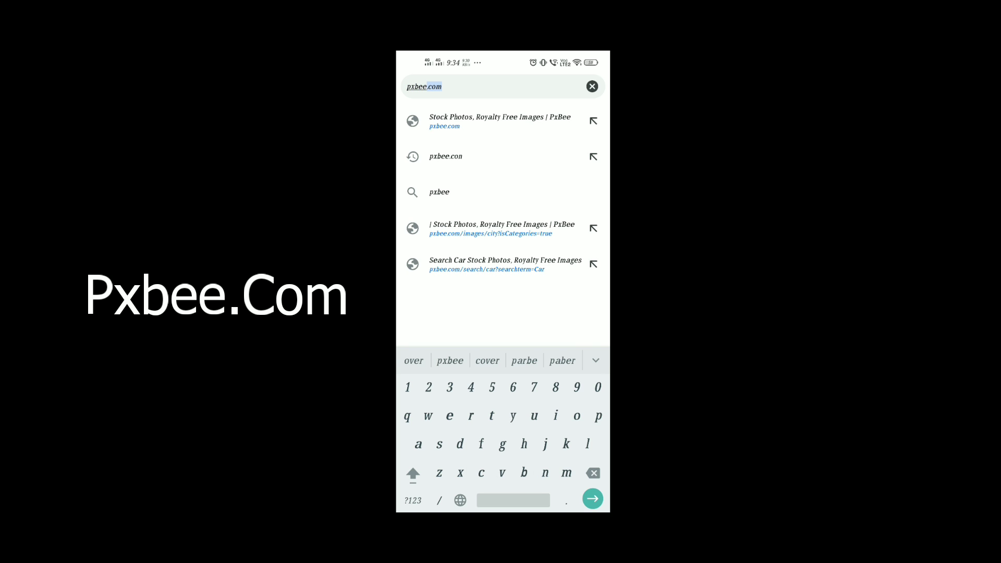
type(".com")
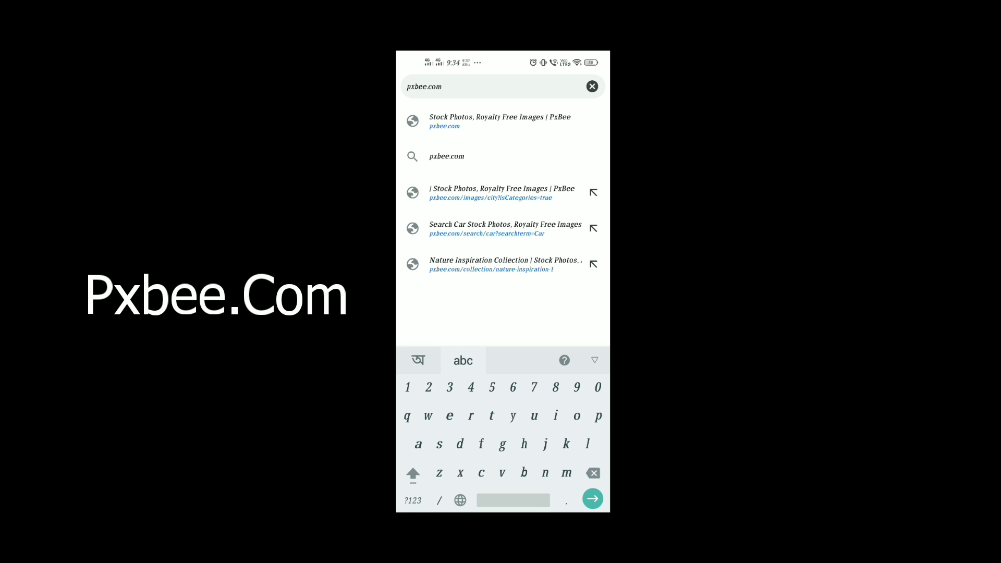
key("Return")
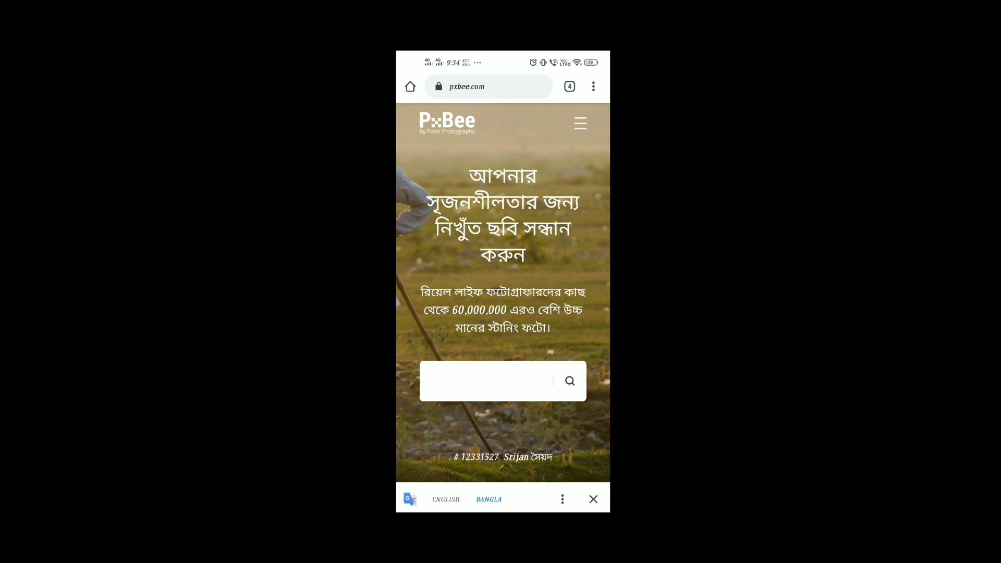
left_click(446, 500)
left_click(594, 499)
Browse the photos in PxBee's Nature Inspiration collection and return to the home page
scroll(502, 281, "down", 5)
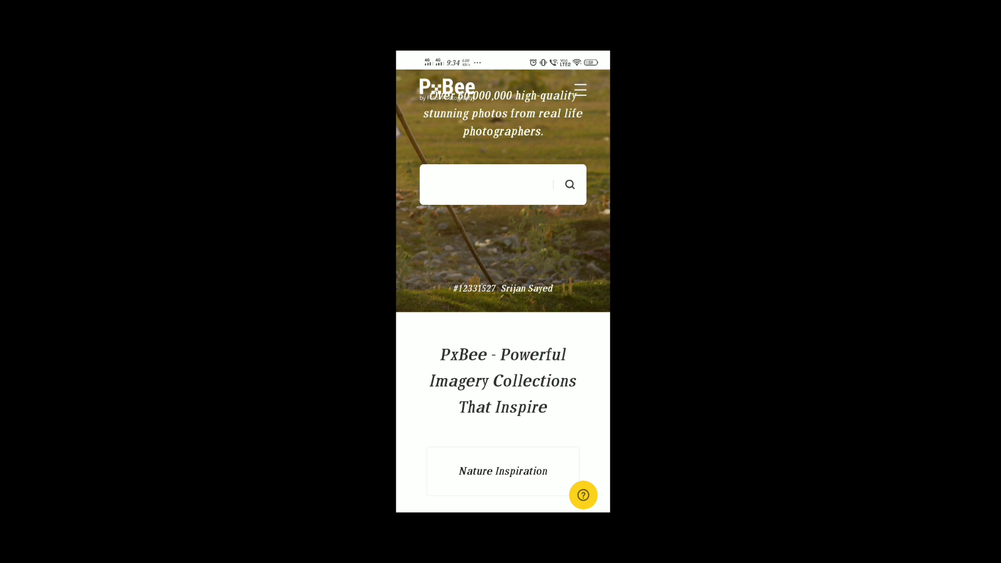
scroll(502, 282, "down", 5)
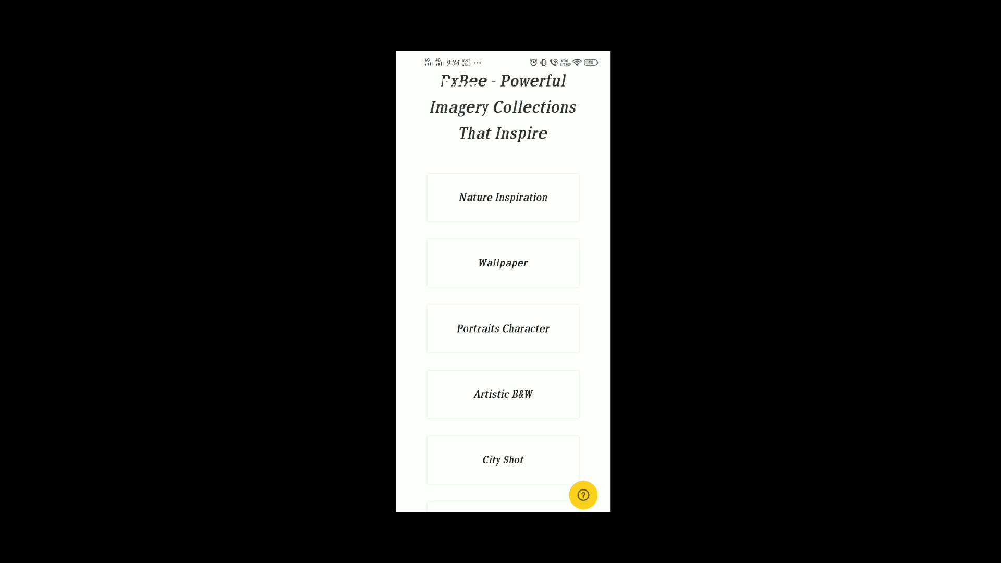
left_click(503, 194)
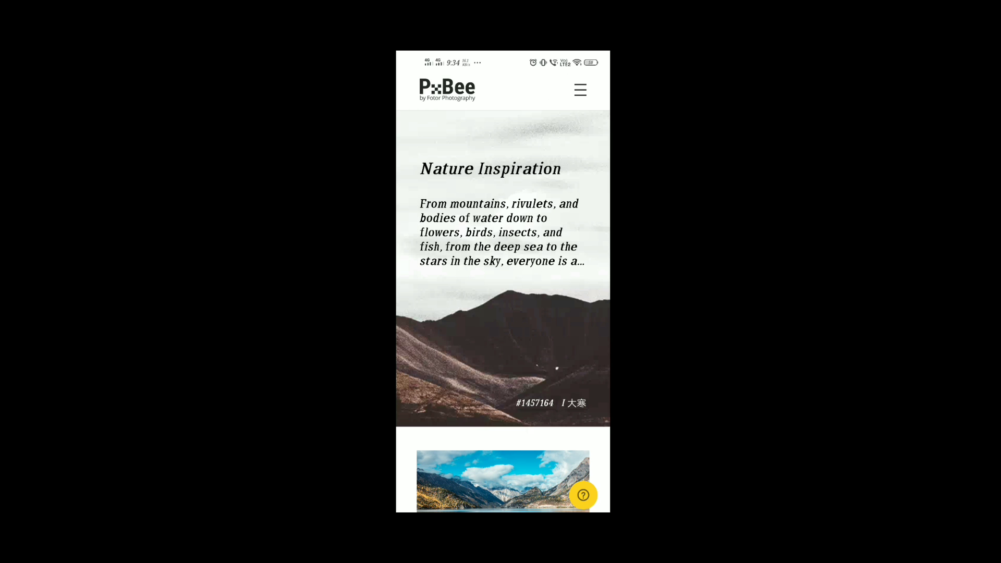
scroll(503, 311, "down", 15)
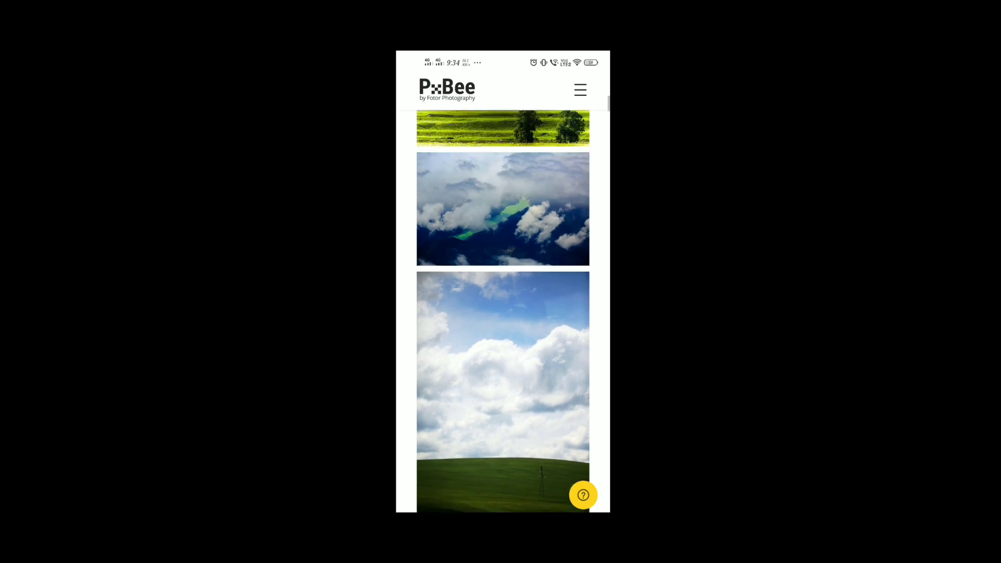
scroll(502, 311, "up", 15)
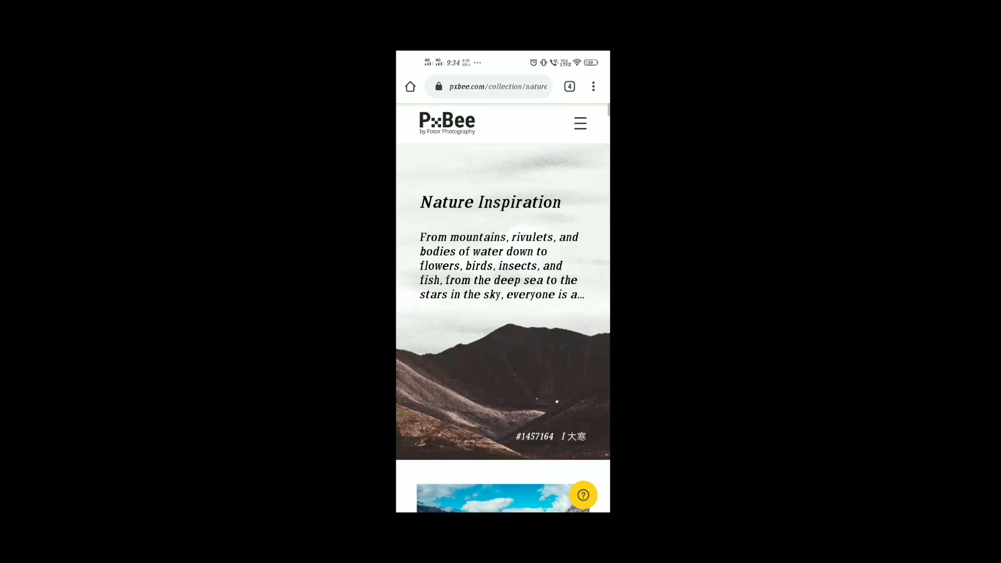
scroll(503, 312, "down", 10)
key("alt+Left")
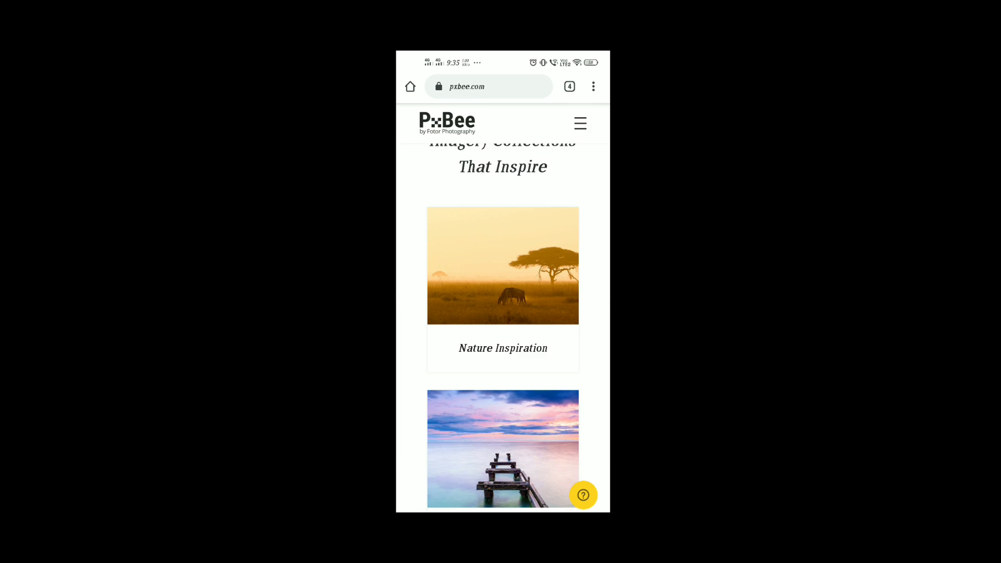
Search PxBee for "Car" and look through the resulting stock photos
scroll(503, 308, "up", 5)
left_click(485, 355)
type("Car")
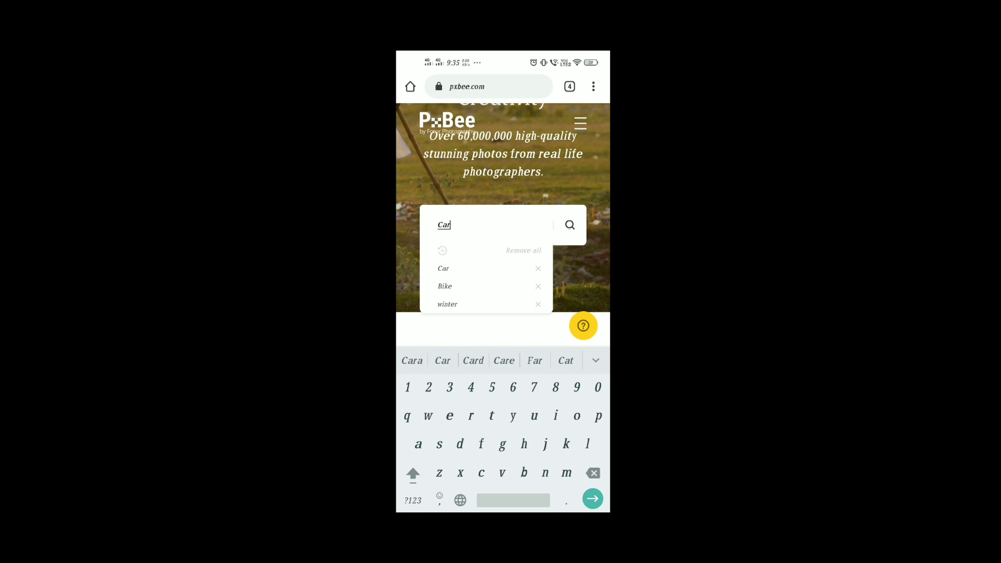
key("Return")
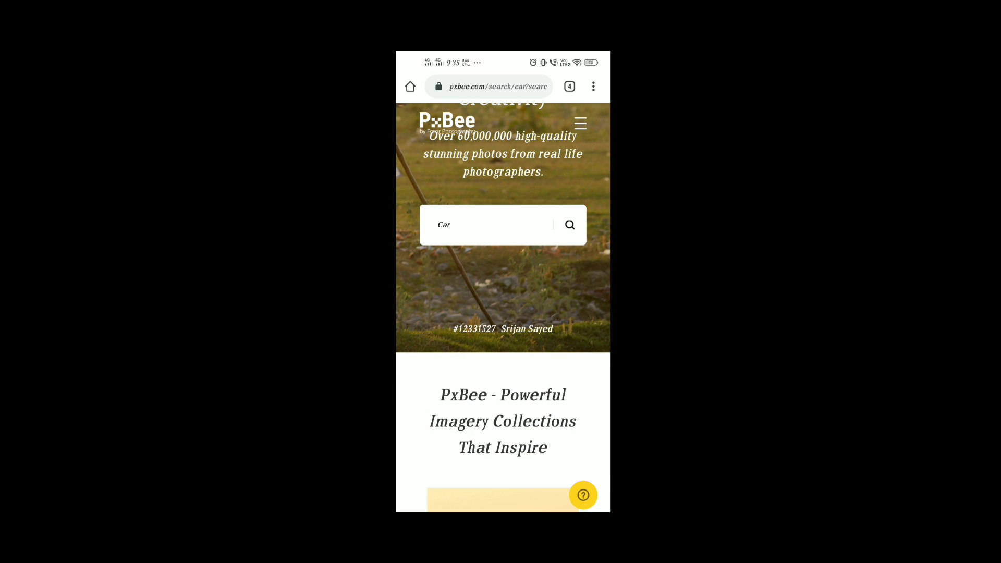
scroll(503, 313, "down", 4)
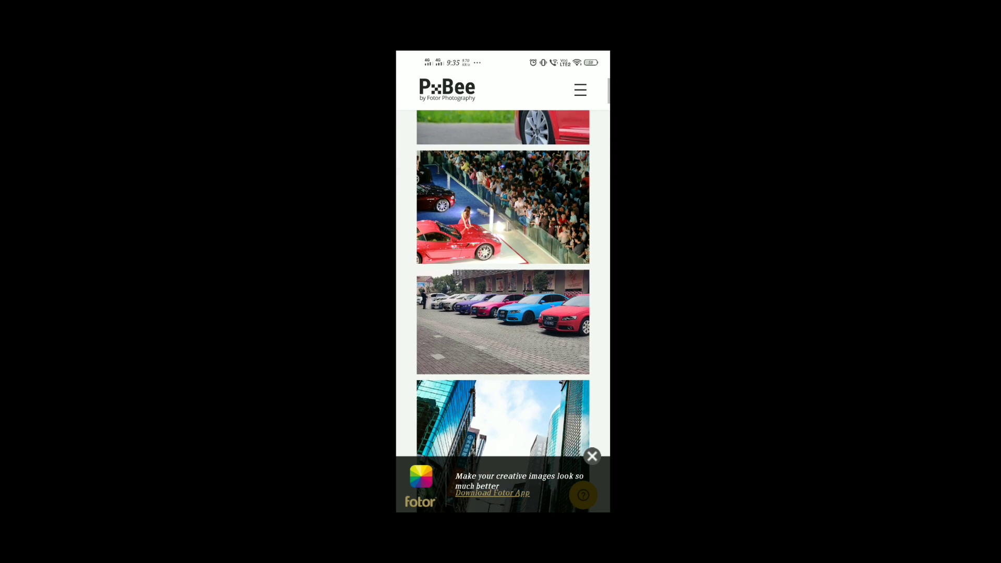
scroll(504, 313, "down", 3)
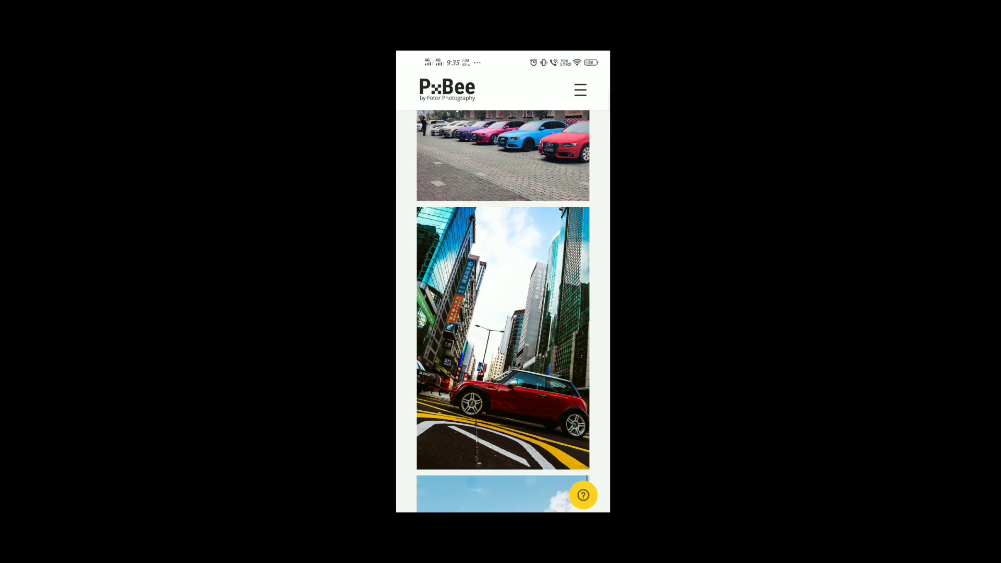
scroll(504, 313, "down", 3)
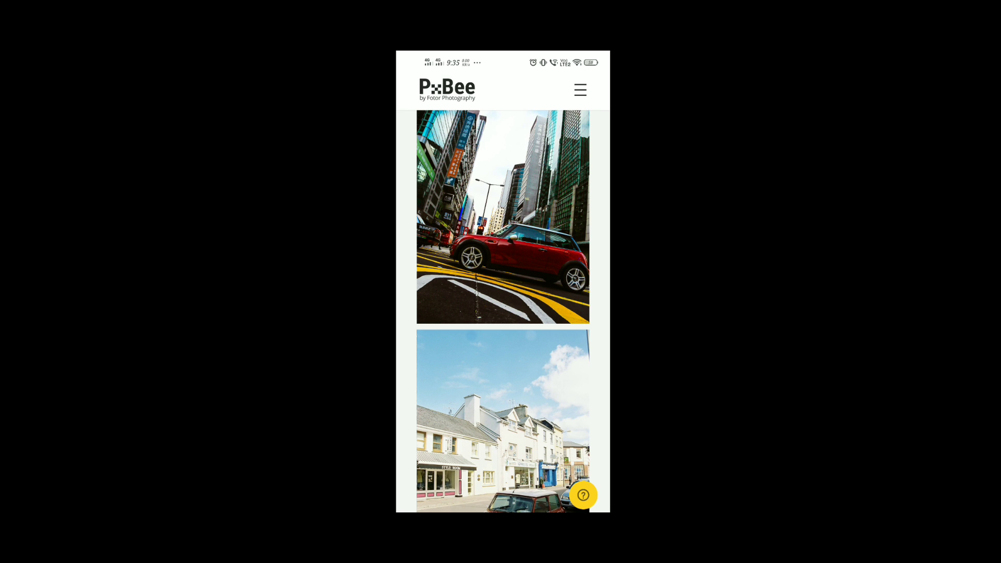
scroll(504, 313, "down", 3)
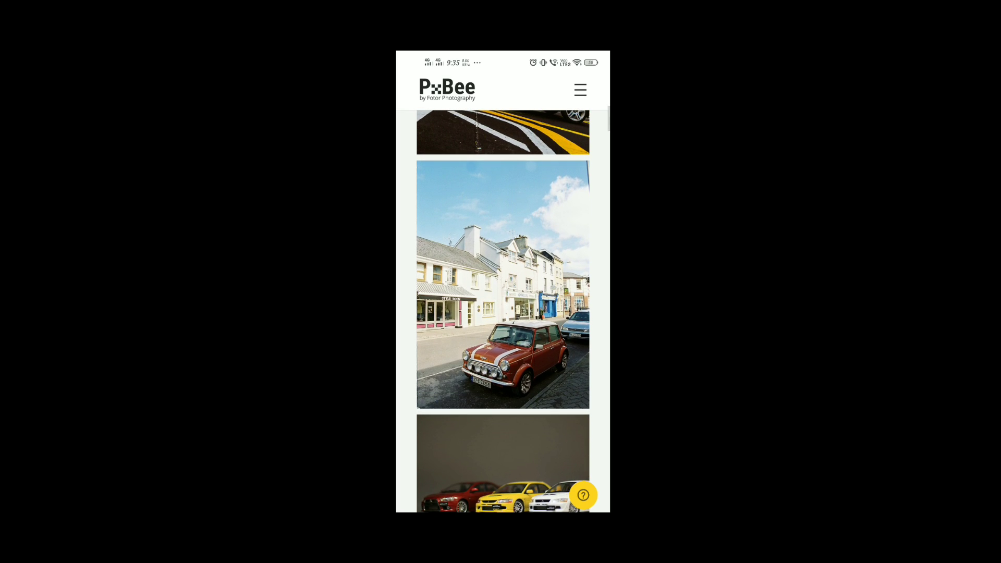